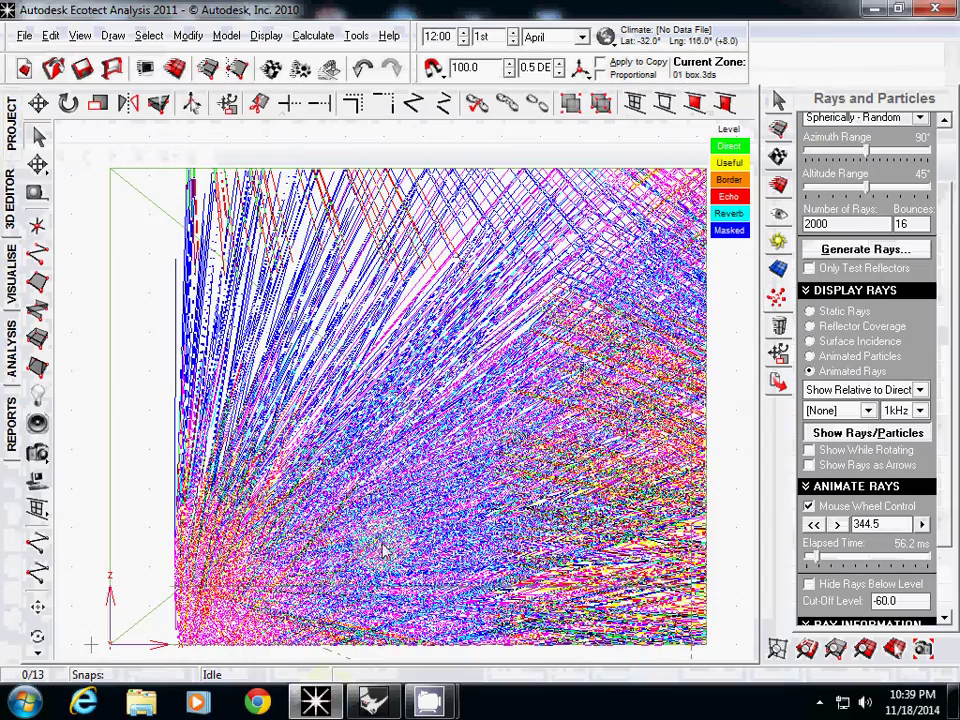
Advance the ray animation of the empty box to an elapsed time of about 73 ms.
scroll(440, 535, "up", 6)
scroll(404, 535, "up", 8)
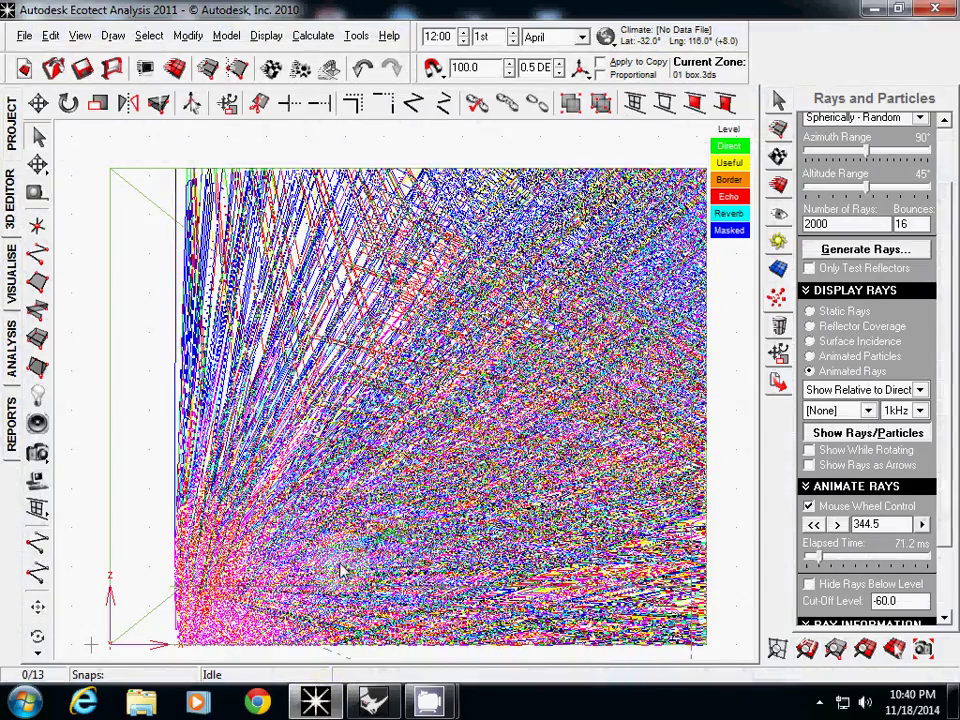
scroll(285, 410, "up", 1)
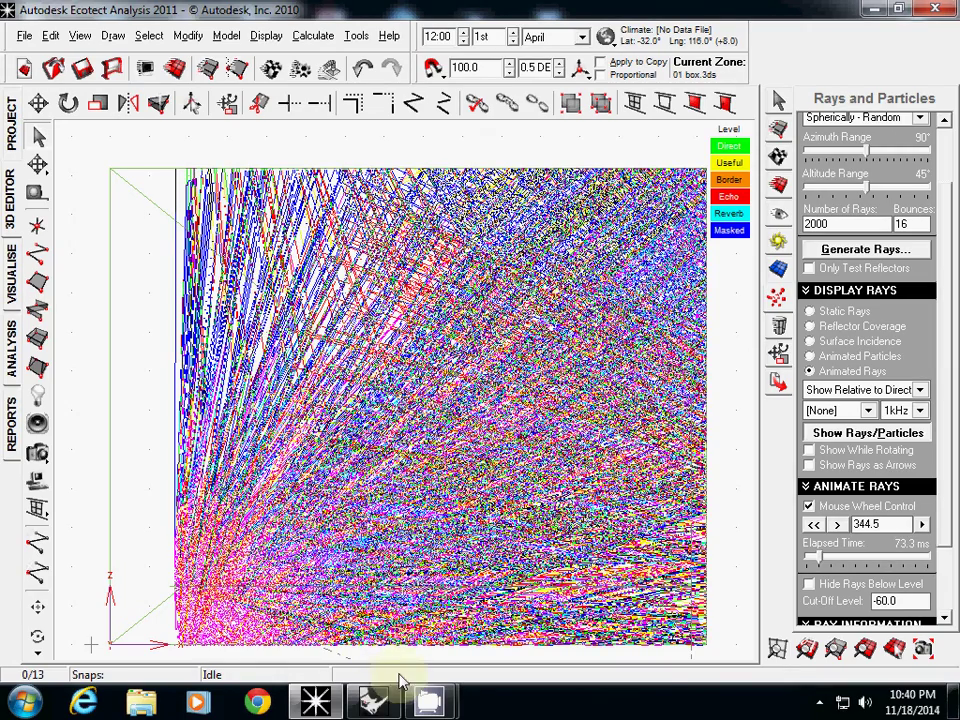
Switch to Rhino and draw a seating profile polyline in the Front view: short riser from the floor, slope up to about 3200 mm, ending at the far wall.
left_click(374, 700)
right_click_drag(270, 525, 298, 508)
scroll(260, 519, "up", 8)
scroll(258, 527, "down", 5)
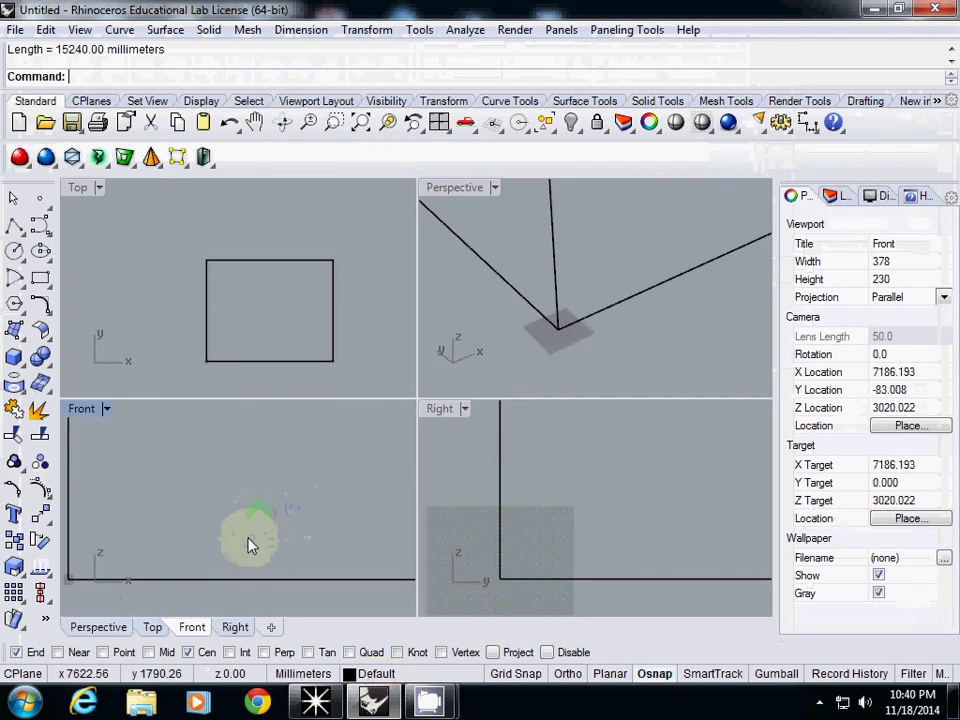
left_click(20, 234)
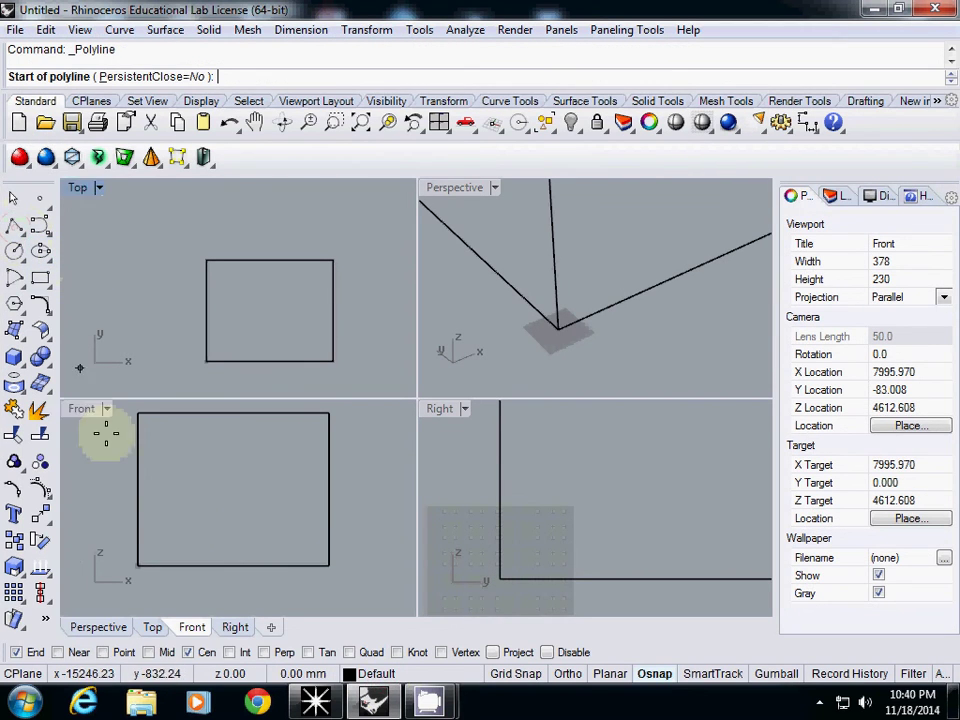
scroll(193, 553, "up", 3)
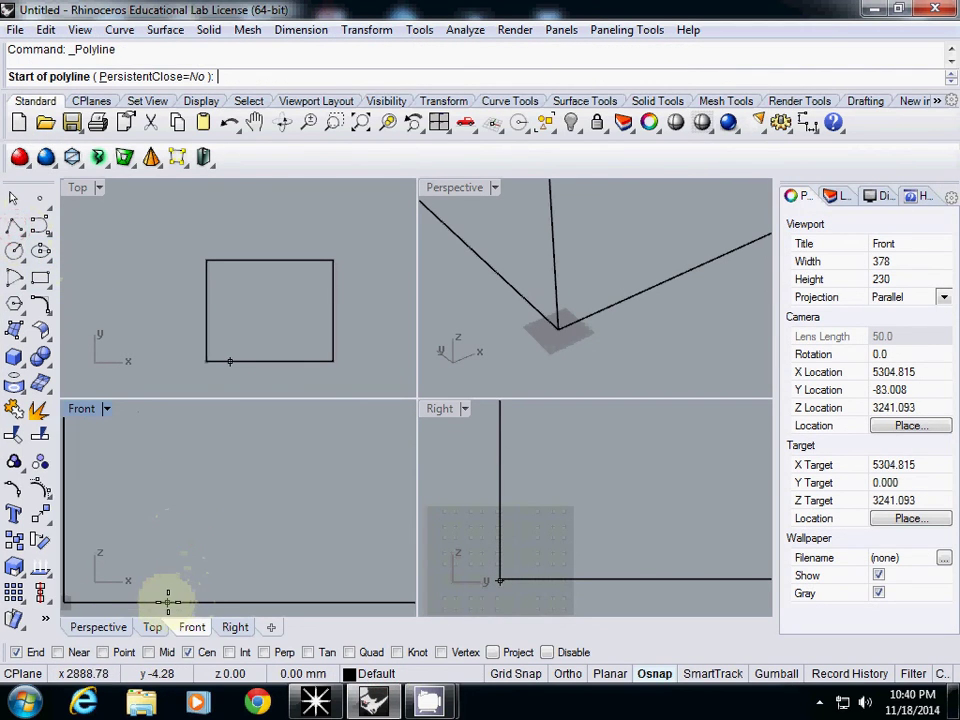
right_click_drag(168, 601, 158, 532)
left_click(182, 538)
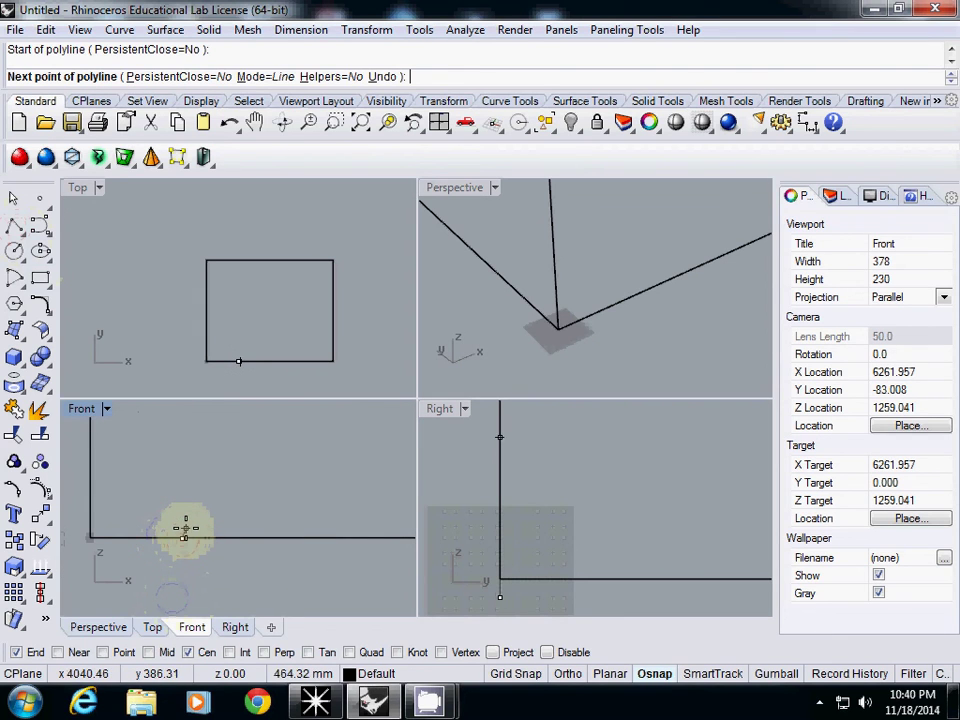
left_click(183, 527)
scroll(260, 508, "down", 5)
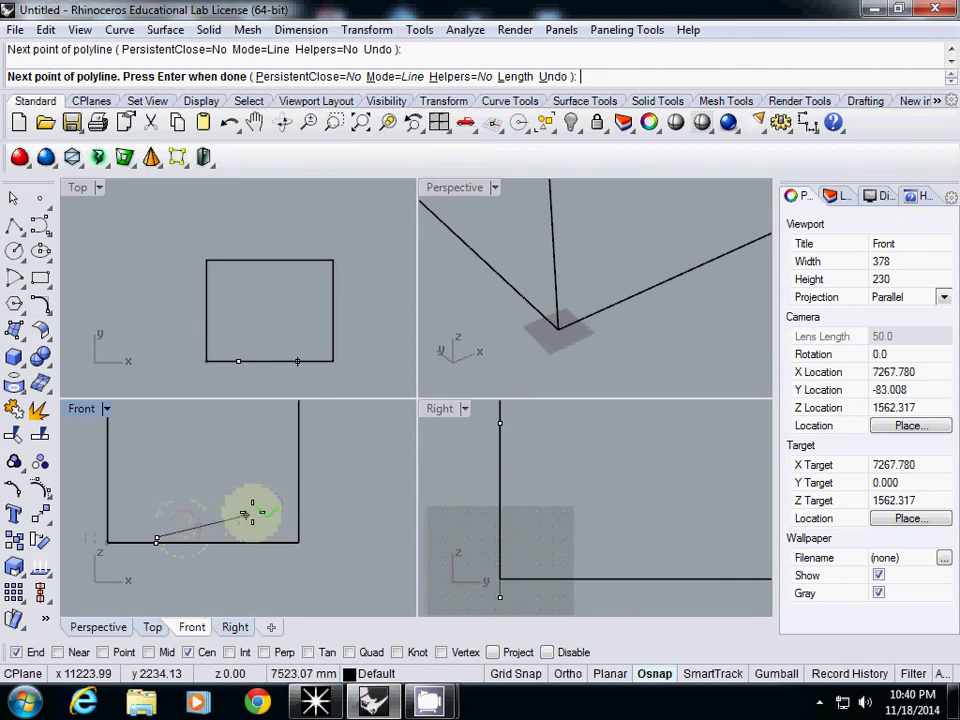
left_click(291, 503)
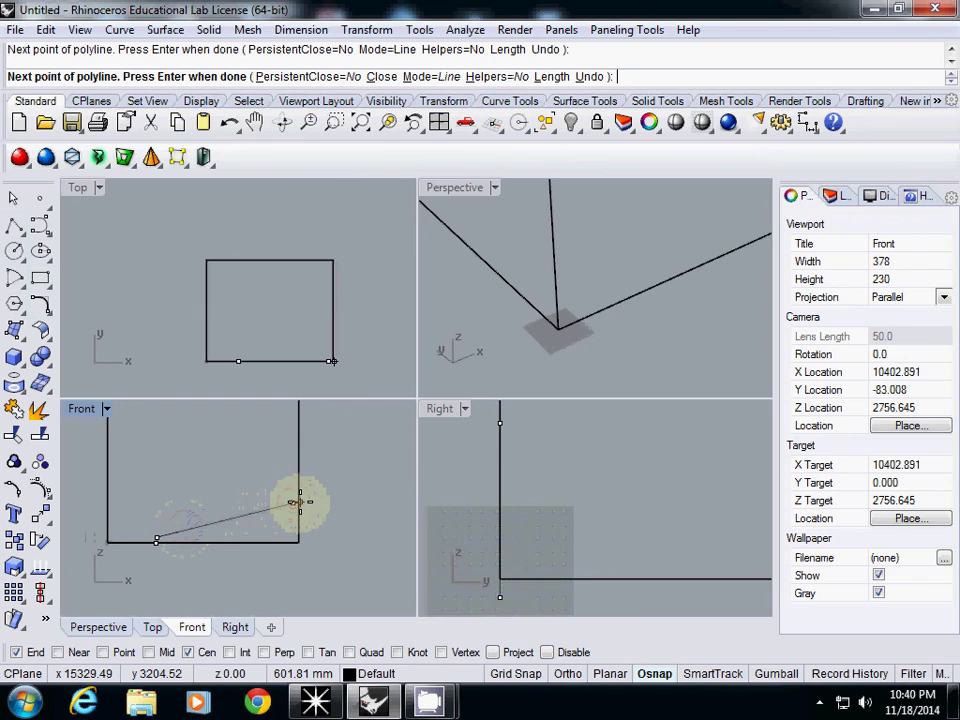
key("Return")
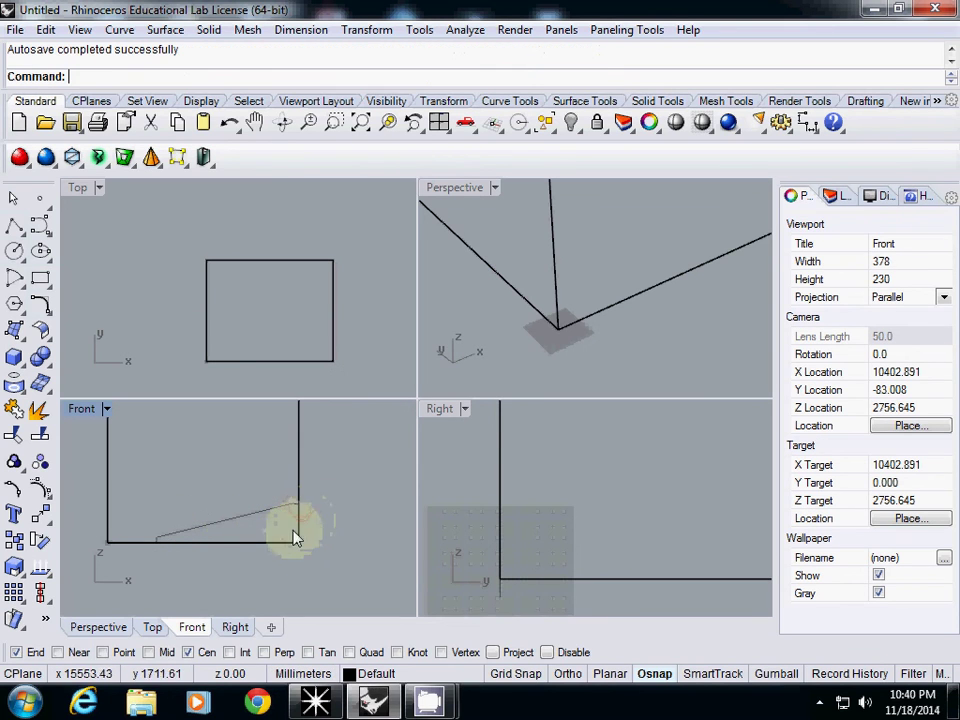
Extrude the seating profile curve across the full 12192 mm depth of the box, snapping to the opposite floor corner.
right_click_drag(476, 377, 574, 354)
left_click(578, 340)
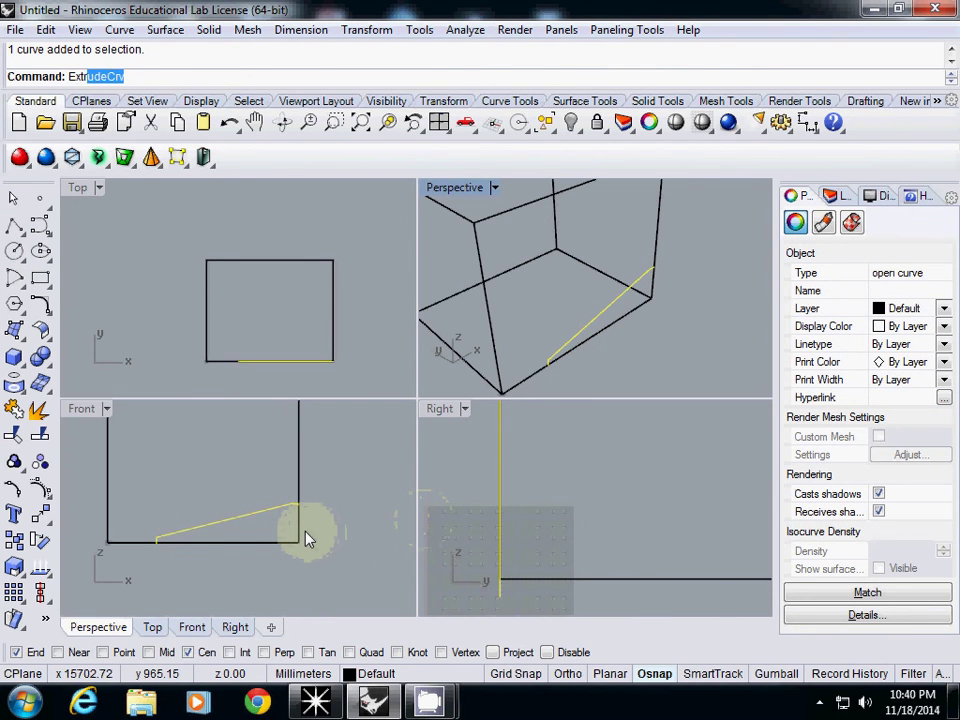
type("Extr")
key("Return")
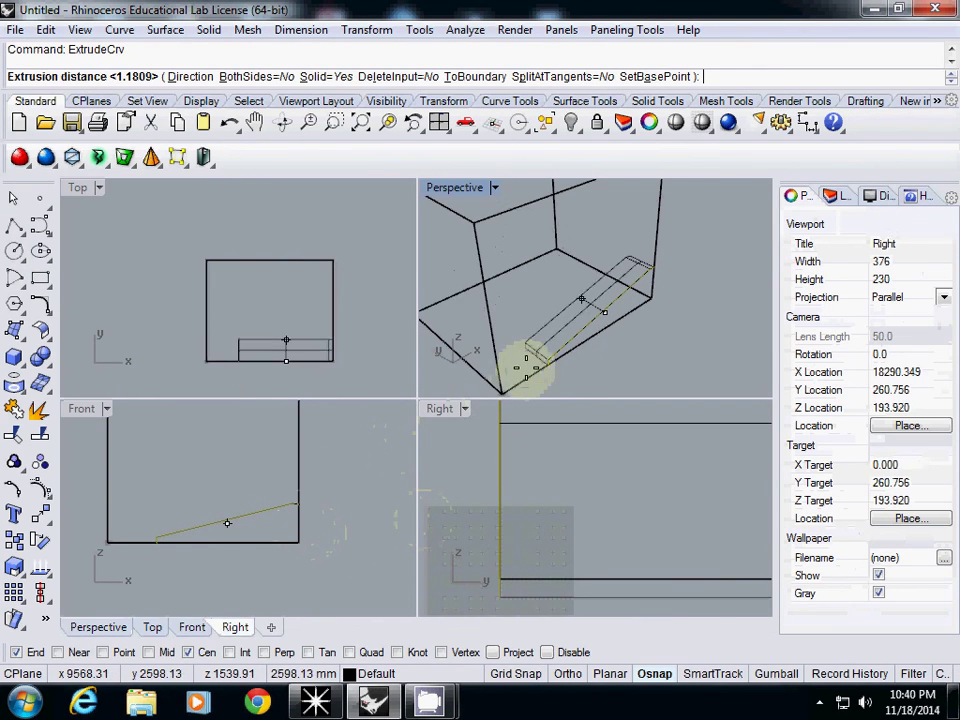
right_click_drag(525, 368, 480, 328)
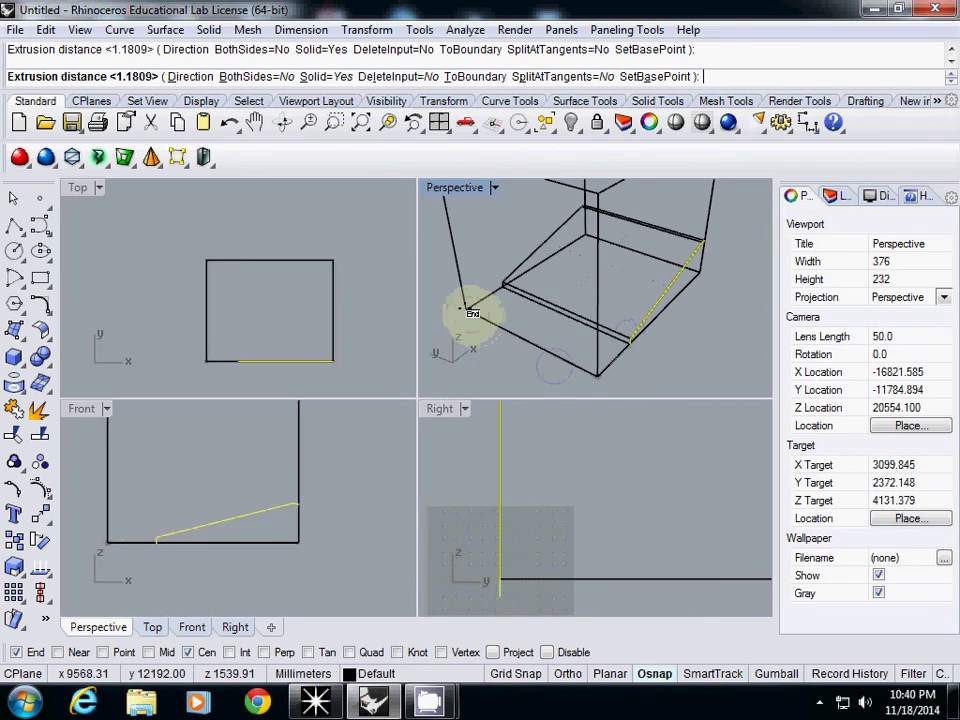
left_click(470, 313)
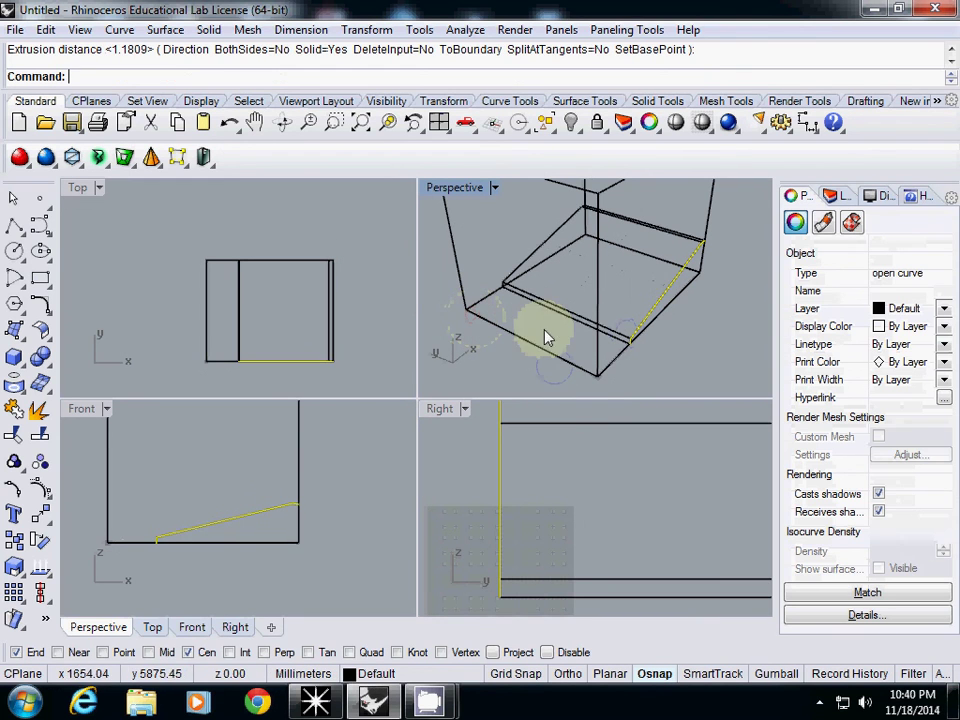
Export only the seating extrusion to the Desktop as the 3D Studio file "02 seating" with the default polygon mesh setting.
mouse_move(670, 336)
right_mouse_down()
mouse_move(561, 251)
mouse_move(579, 279)
mouse_move(616, 282)
mouse_move(681, 321)
right_mouse_up()
left_click(681, 321)
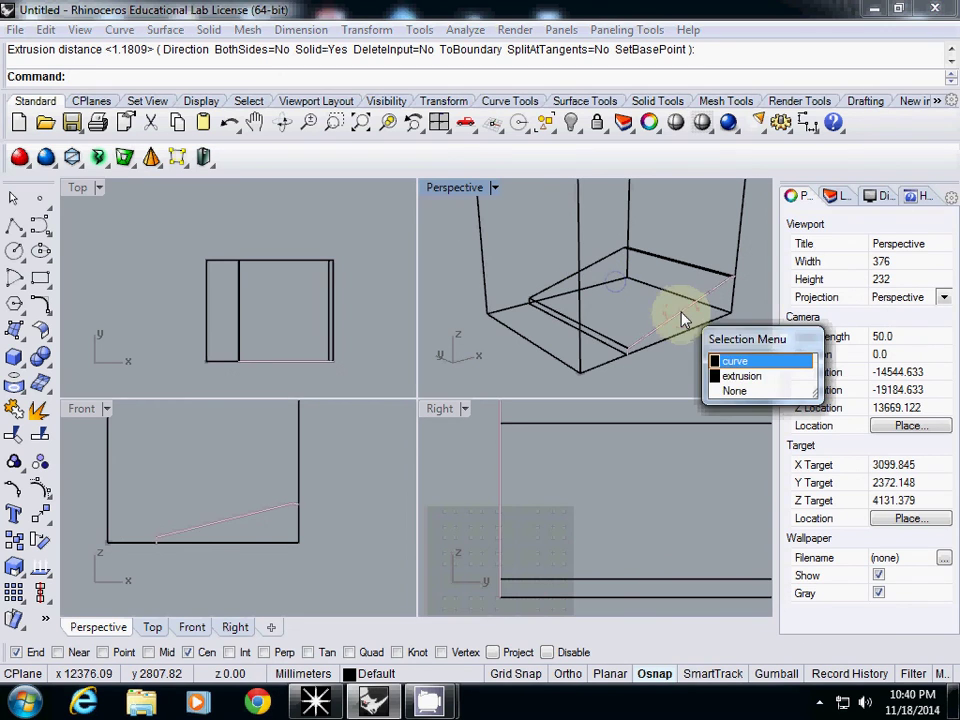
left_click(741, 376)
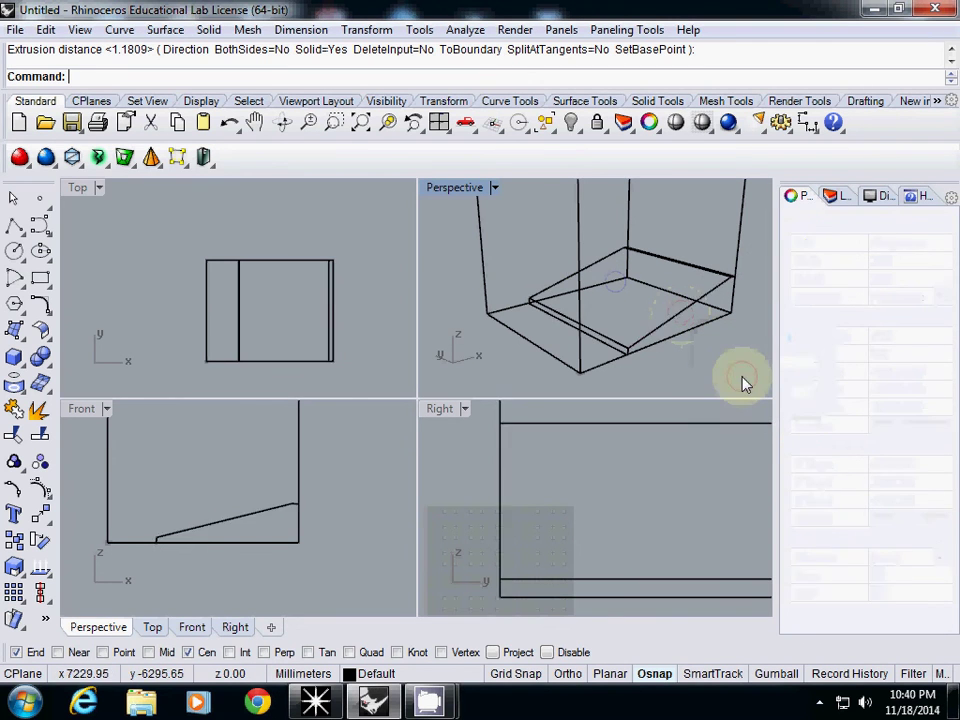
left_click(16, 31)
left_click(100, 272)
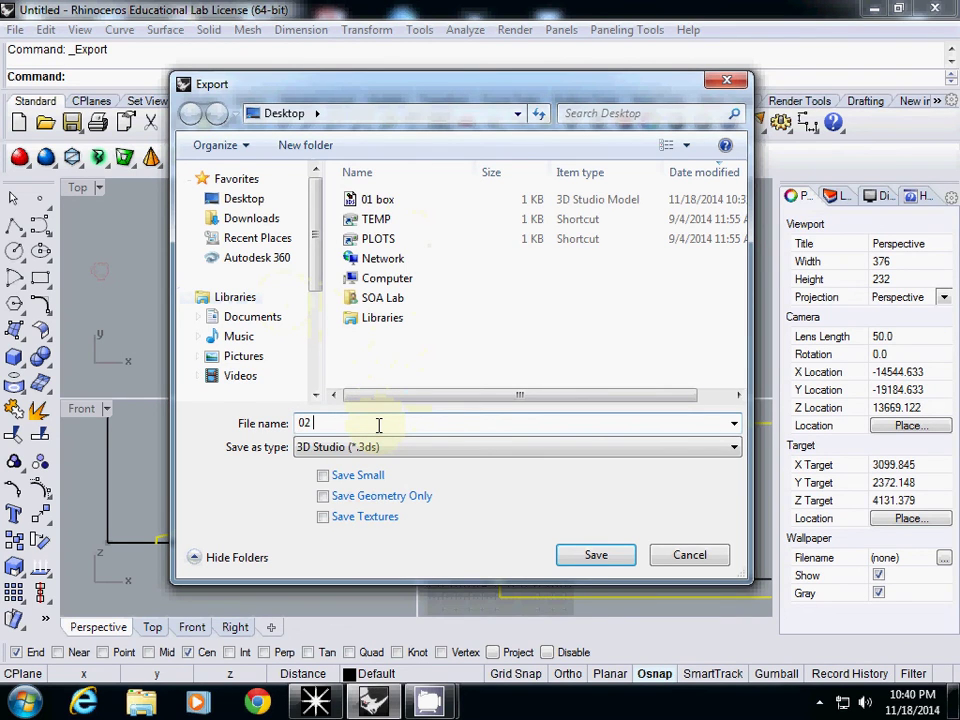
key("Return")
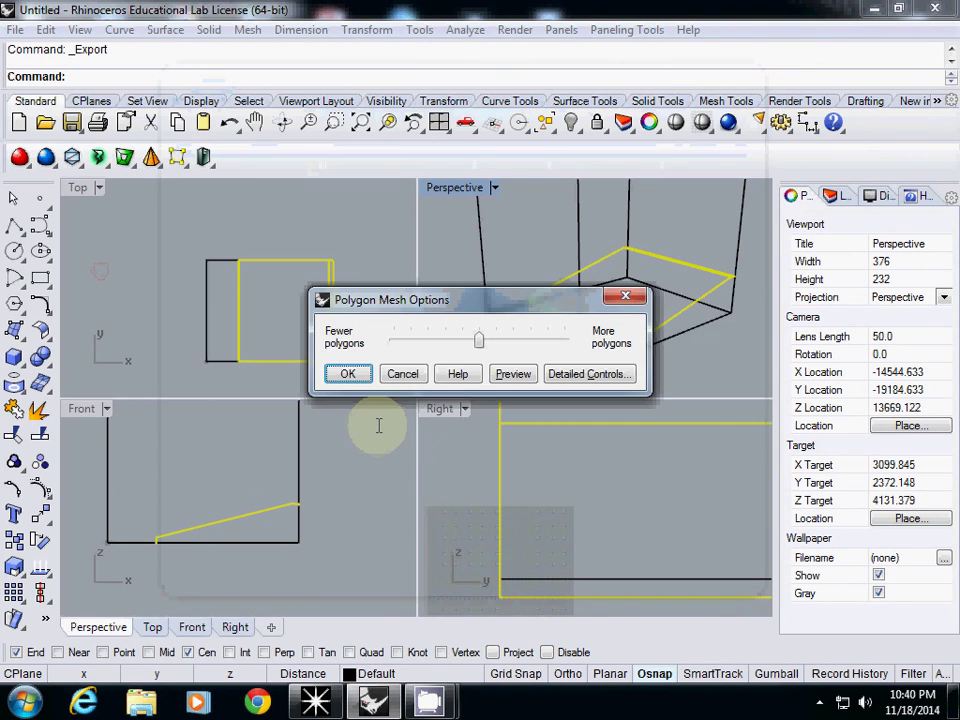
left_click(347, 374)
Switch to Ecotect and import the 3D CAD geometry file 02 seating.3ds into the existing box model.
left_click(315, 700)
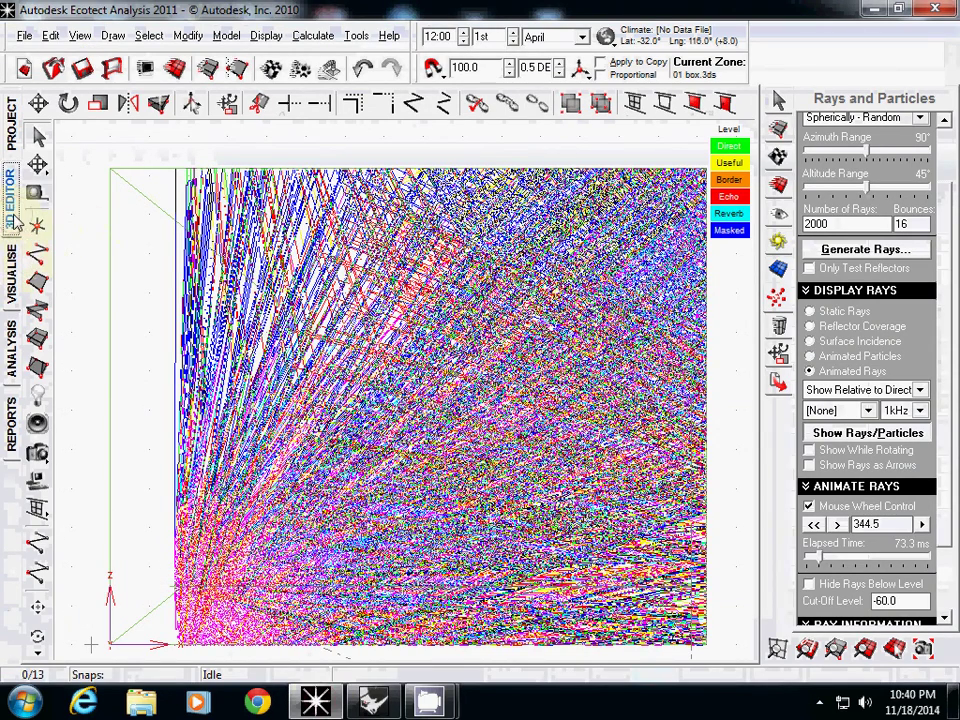
left_click(22, 36)
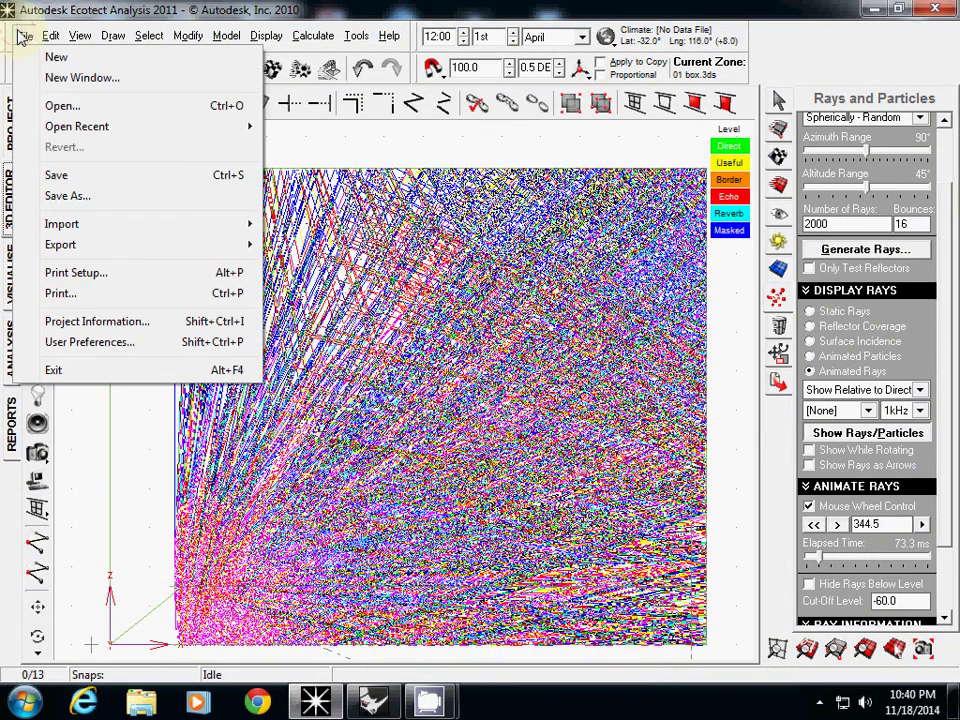
mouse_move(112, 230)
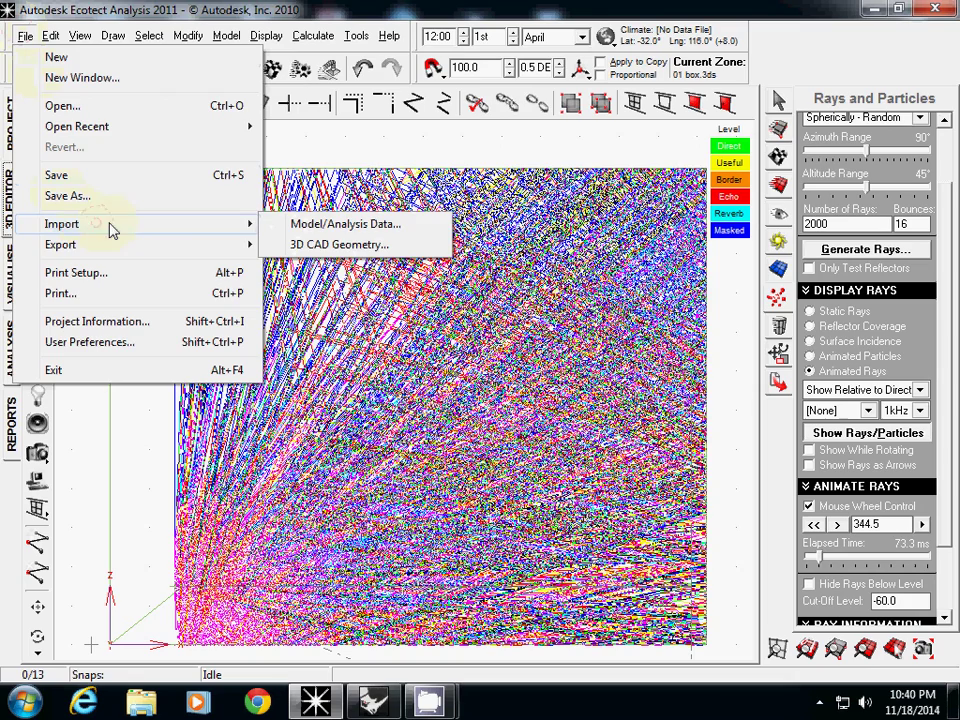
left_click(340, 245)
left_click(456, 107)
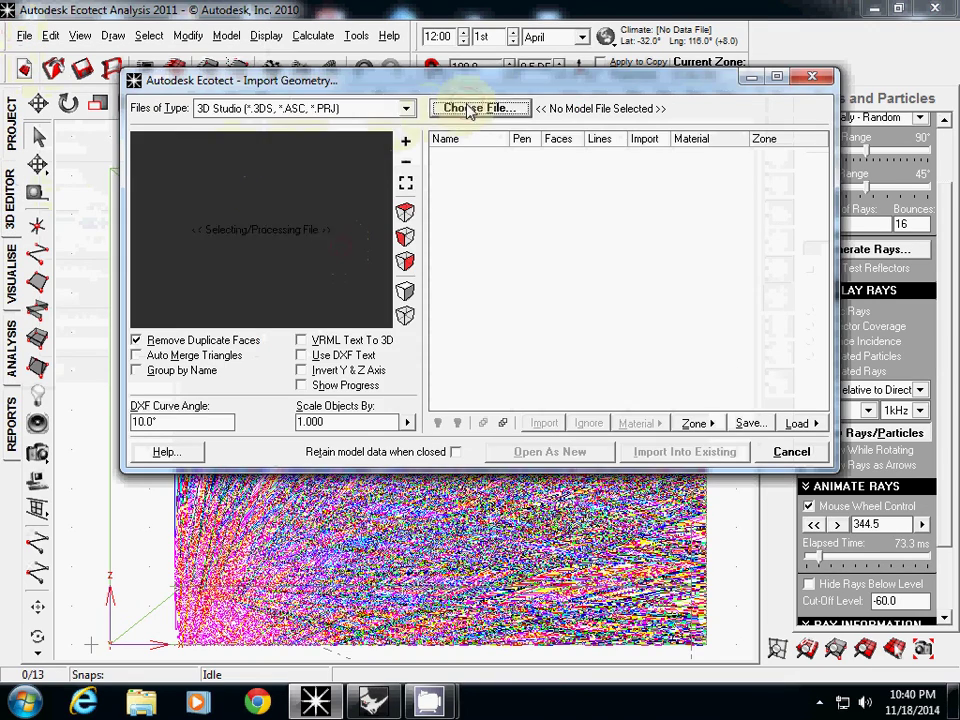
left_click(600, 285)
left_click(686, 451)
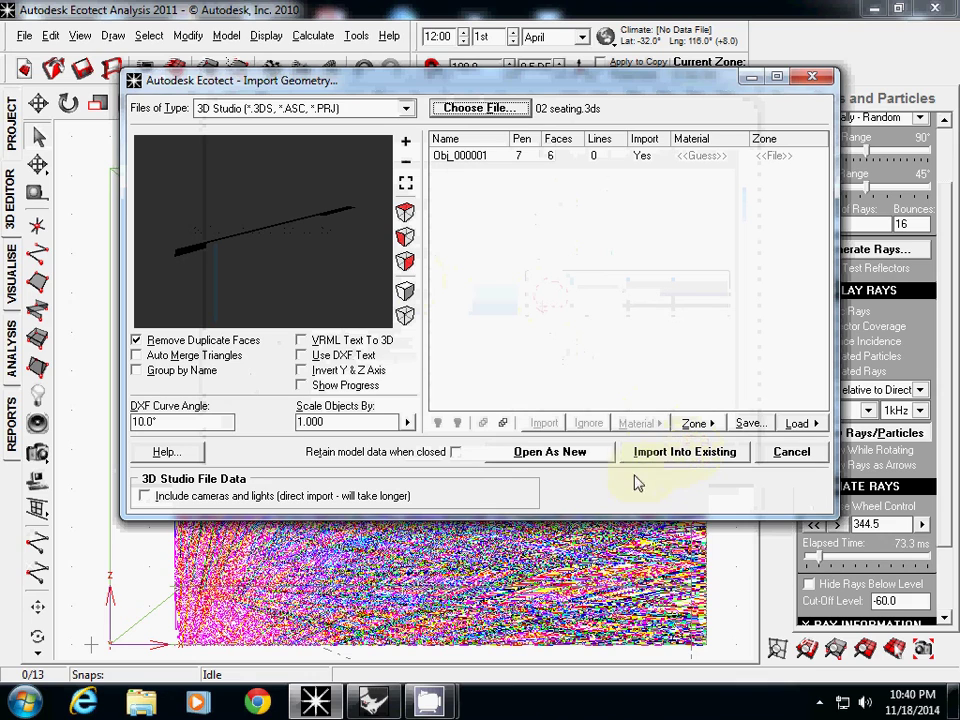
left_click(686, 453)
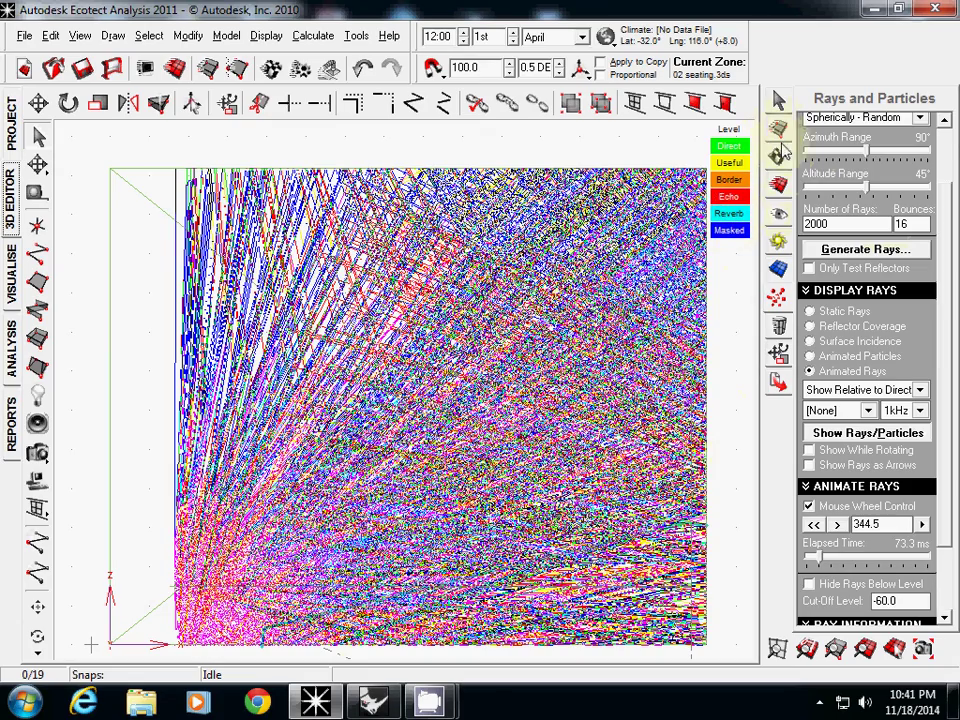
Show the model in perspective and regenerate the acoustic rays with the new seating included, viewing the animation from several angles.
left_click(781, 180)
left_click(897, 127)
right_click_drag(418, 431, 428, 409)
scroll(440, 402, "down", 2)
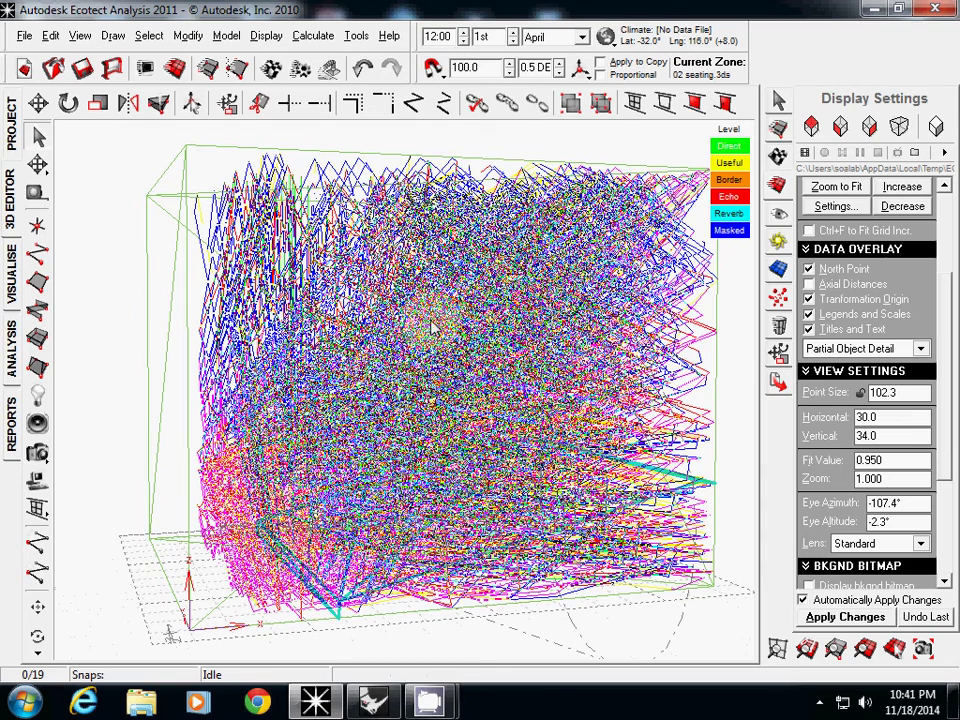
left_click(780, 300)
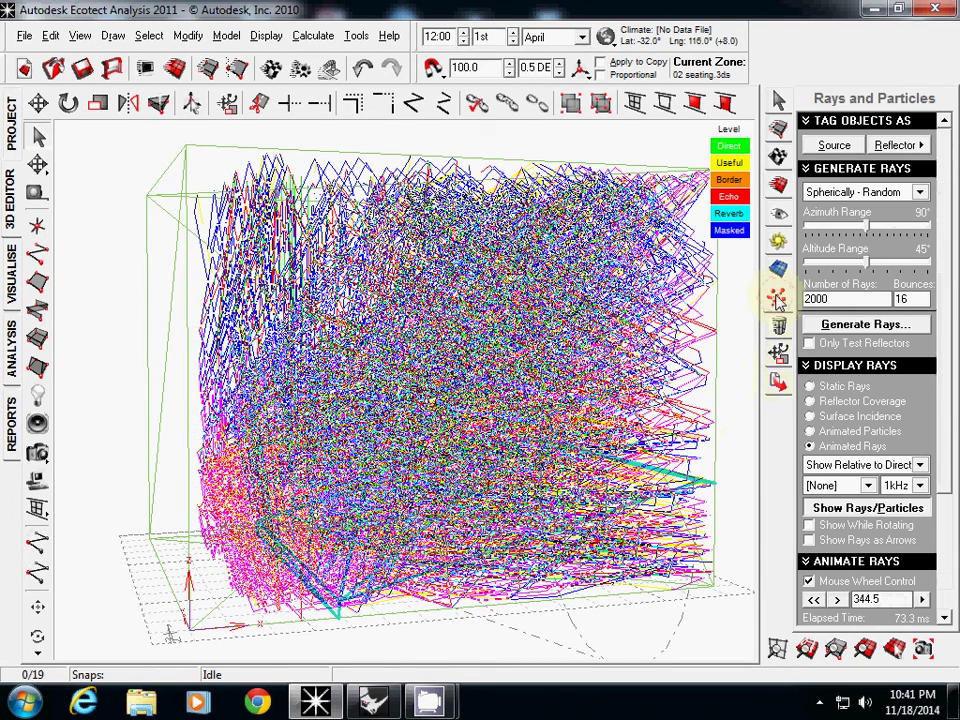
left_click(862, 325)
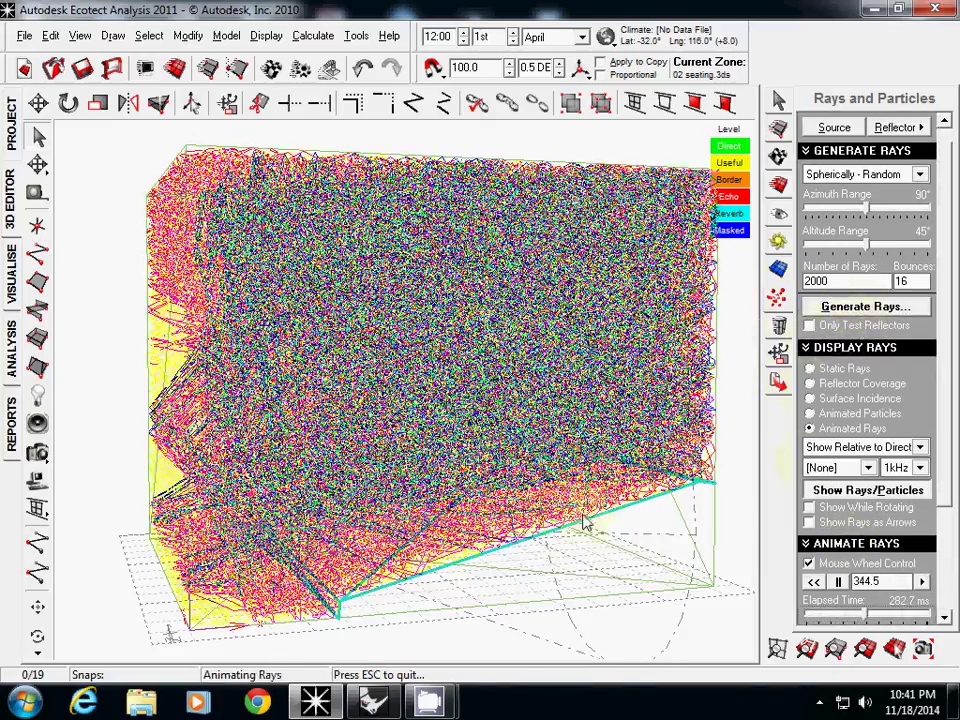
right_click_drag(585, 519, 535, 490)
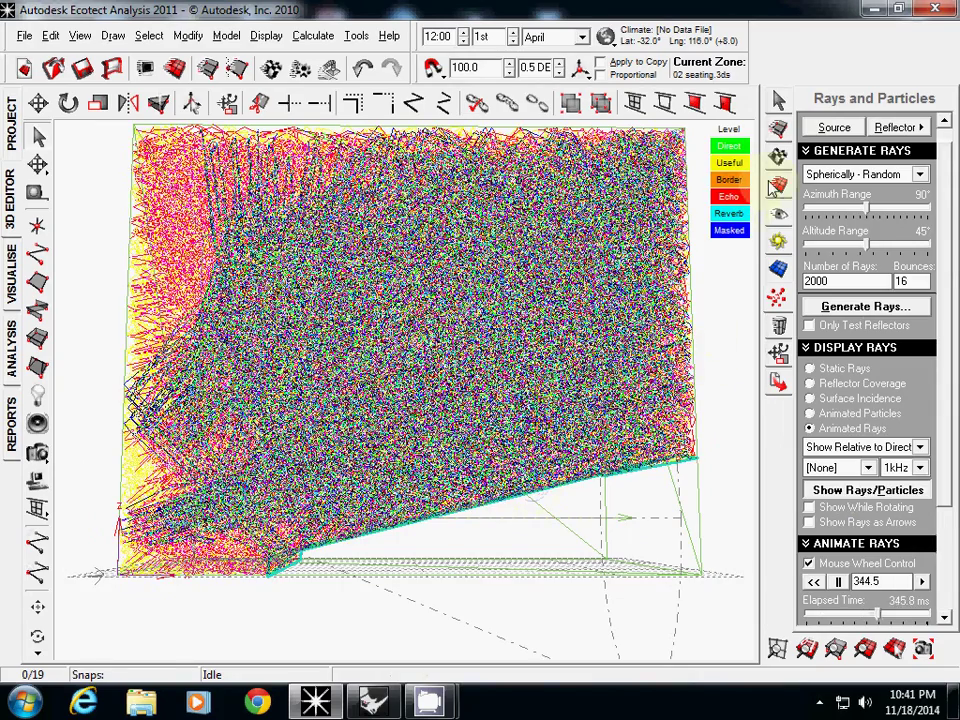
Display the room in the x-z elevation view to see the seating slope in profile.
left_click(779, 185)
left_click(872, 126)
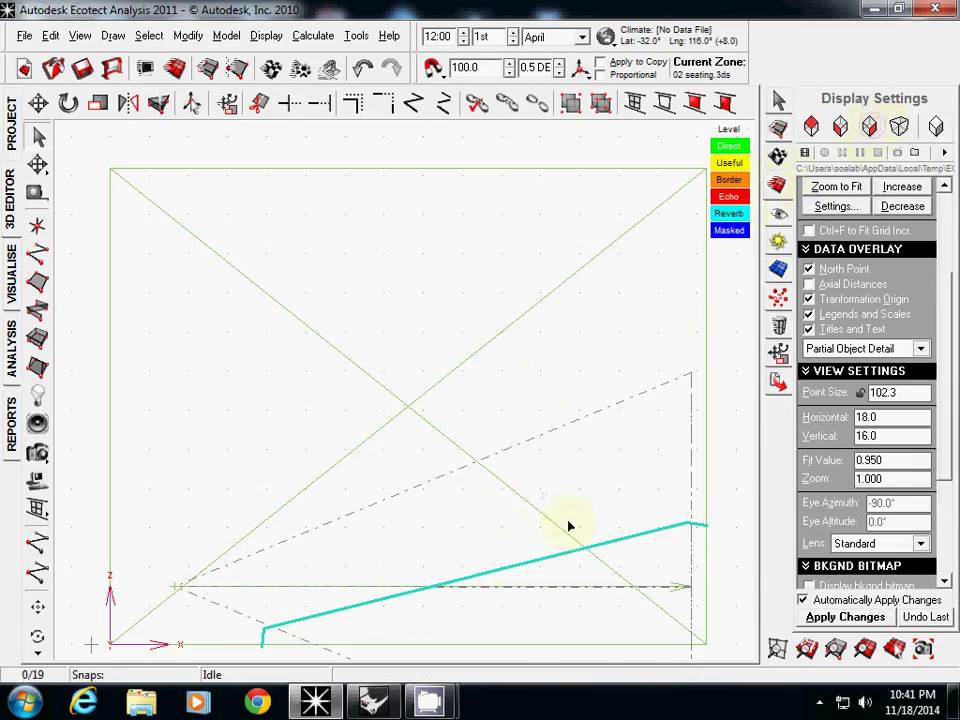
scroll(573, 497, "down", 2)
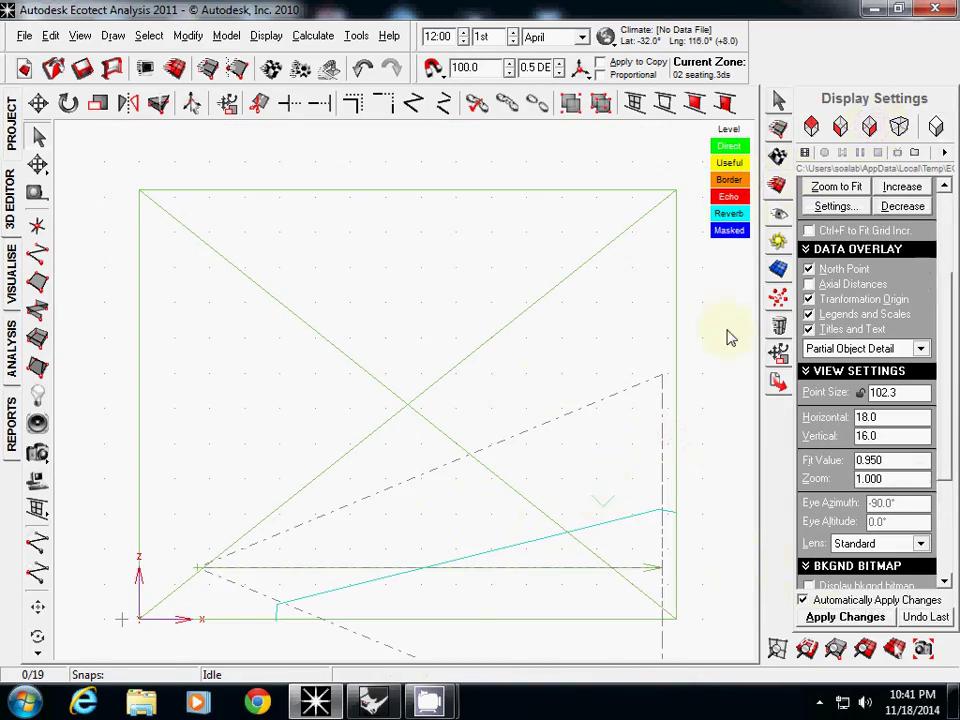
left_click(842, 127)
left_click(867, 127)
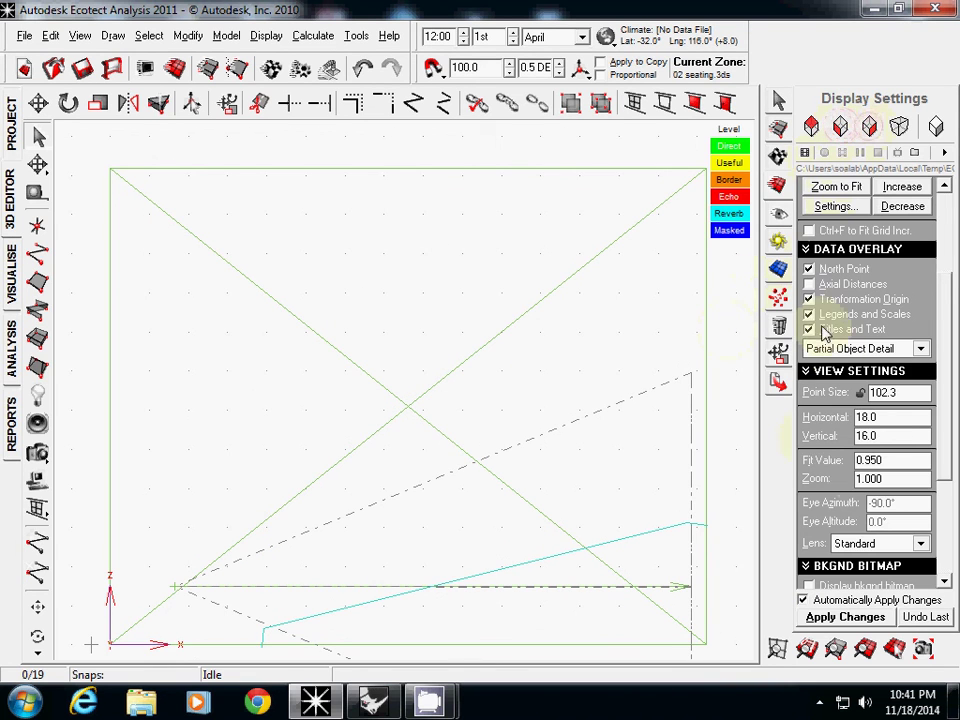
Rewind the animated rays to the start and advance them to about 55 ms to examine reflections in the elevation.
left_click(778, 273)
left_click(780, 295)
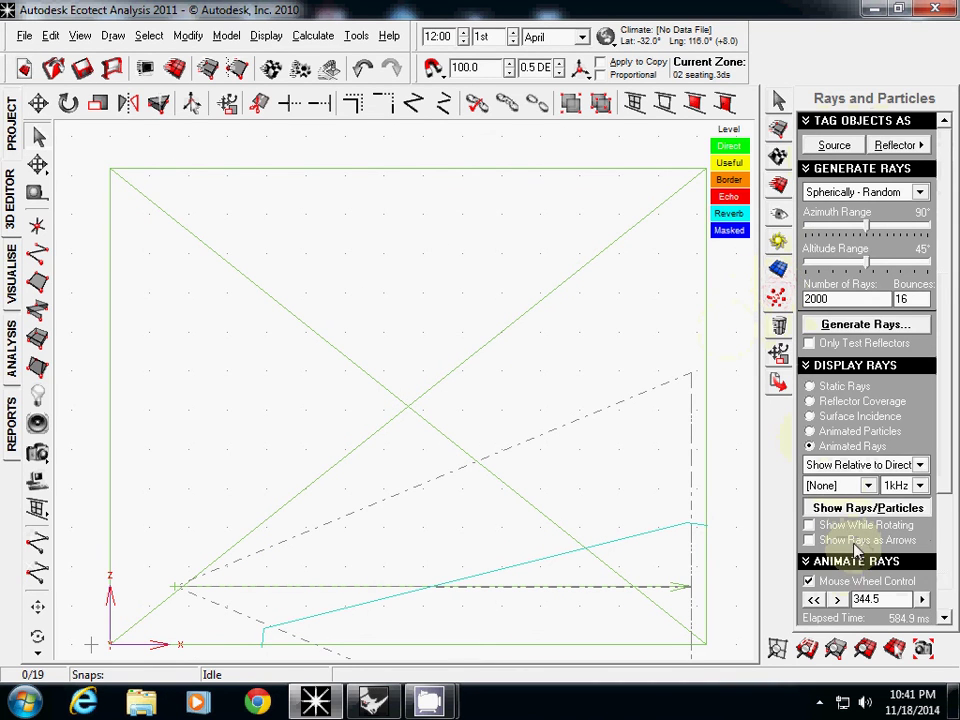
left_click_drag(945, 450, 945, 567)
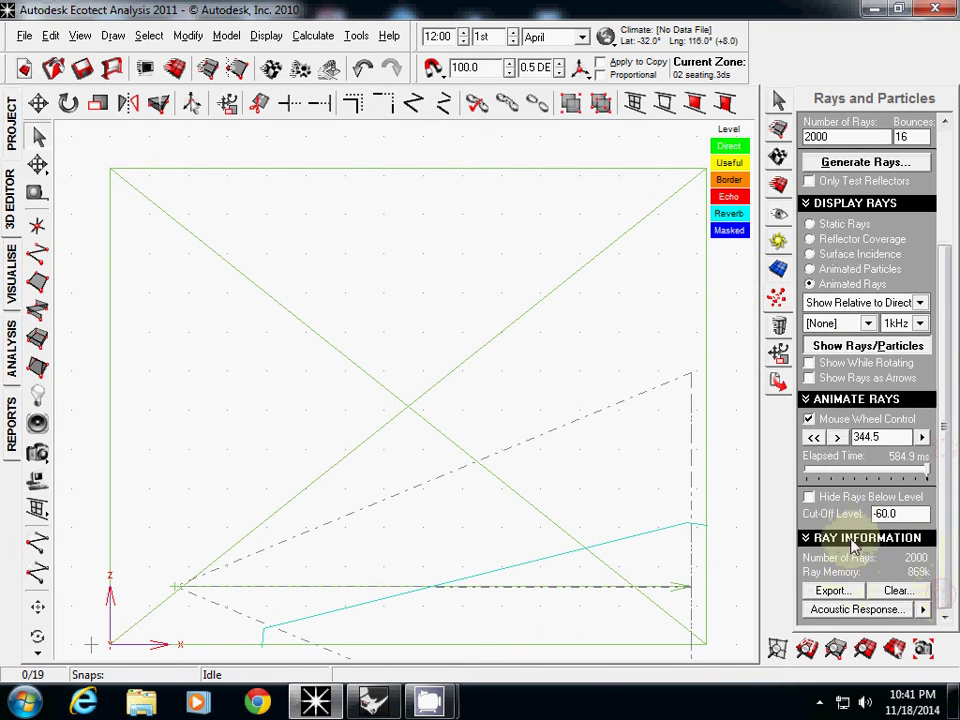
left_click(816, 439)
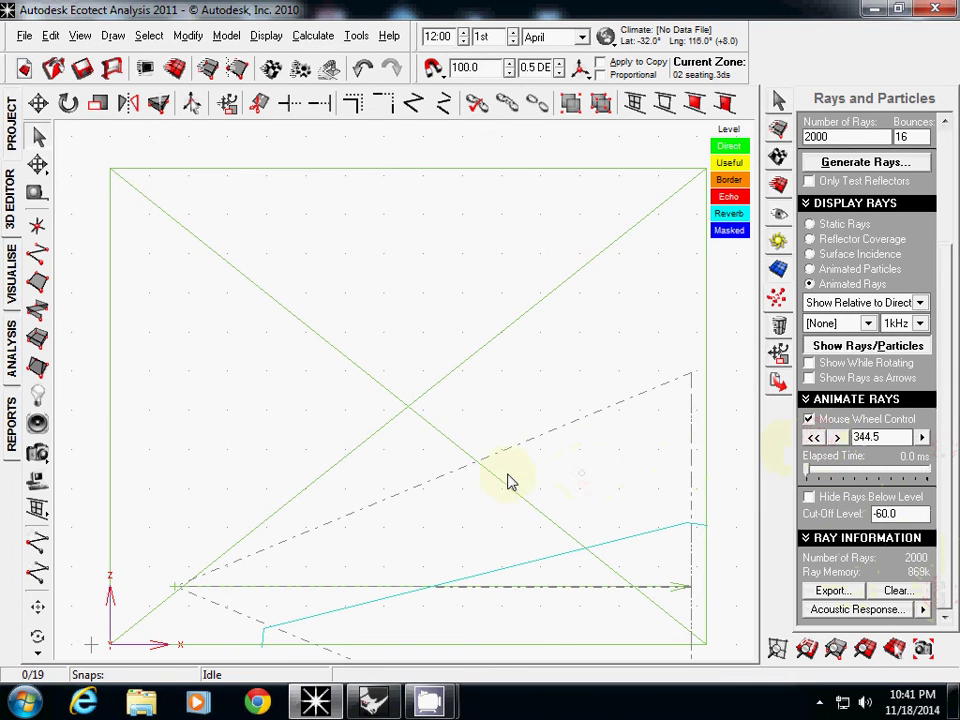
scroll(429, 518, "down", 4)
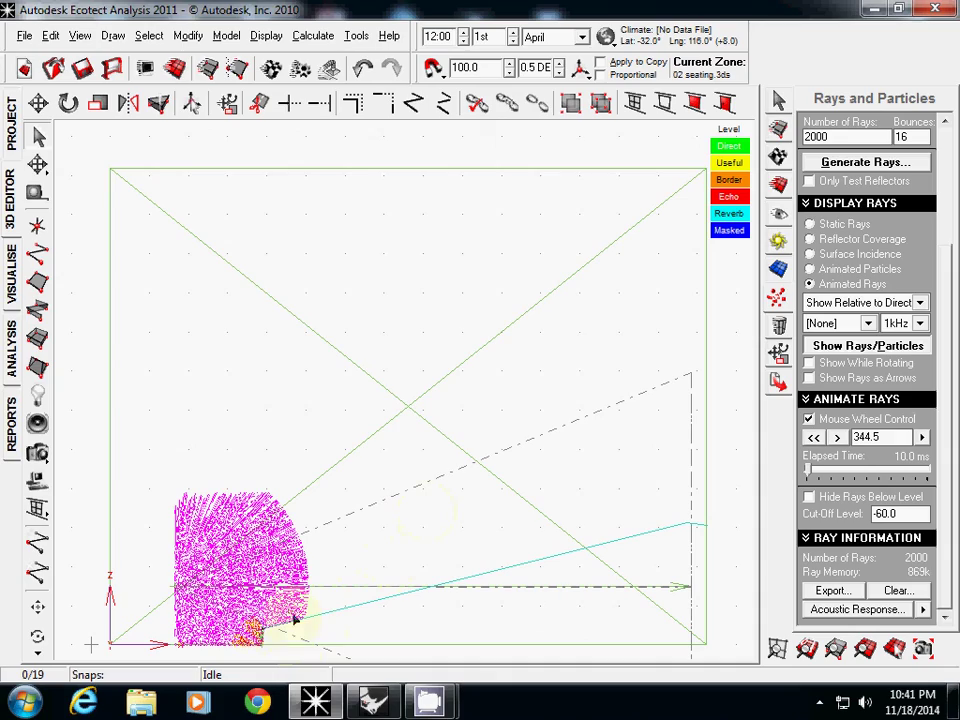
scroll(277, 608, "down", 13)
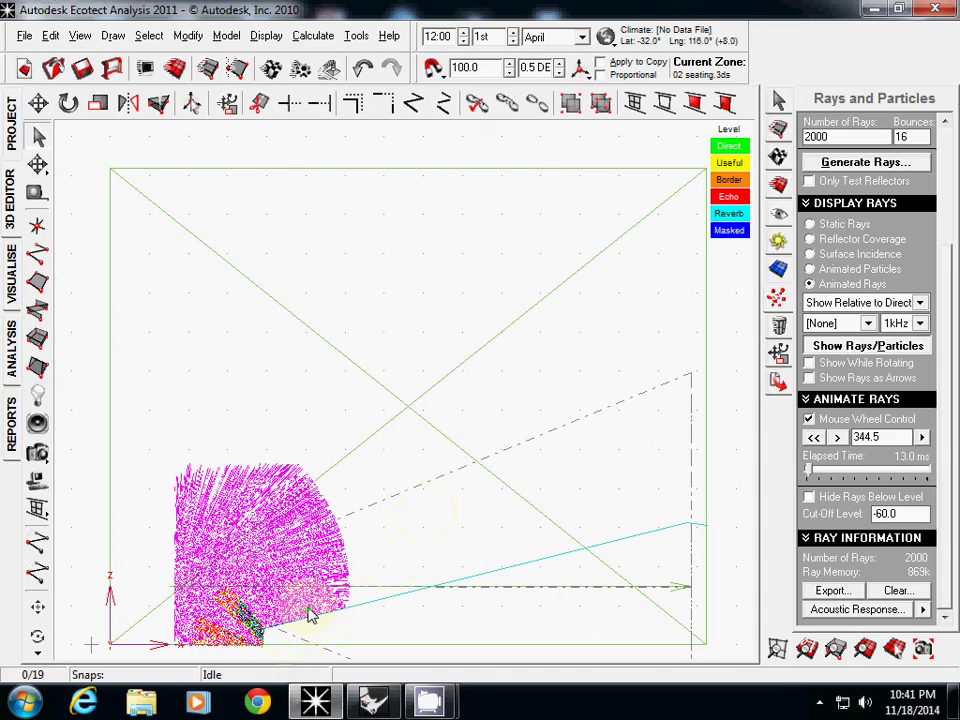
scroll(310, 615, "down", 16)
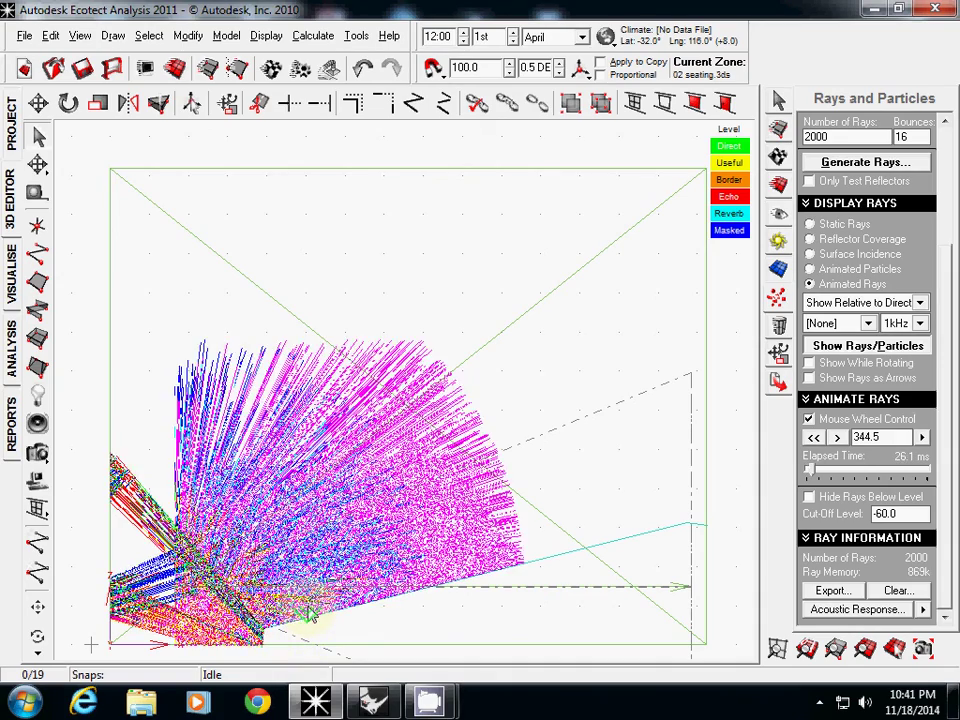
scroll(310, 615, "down", 10)
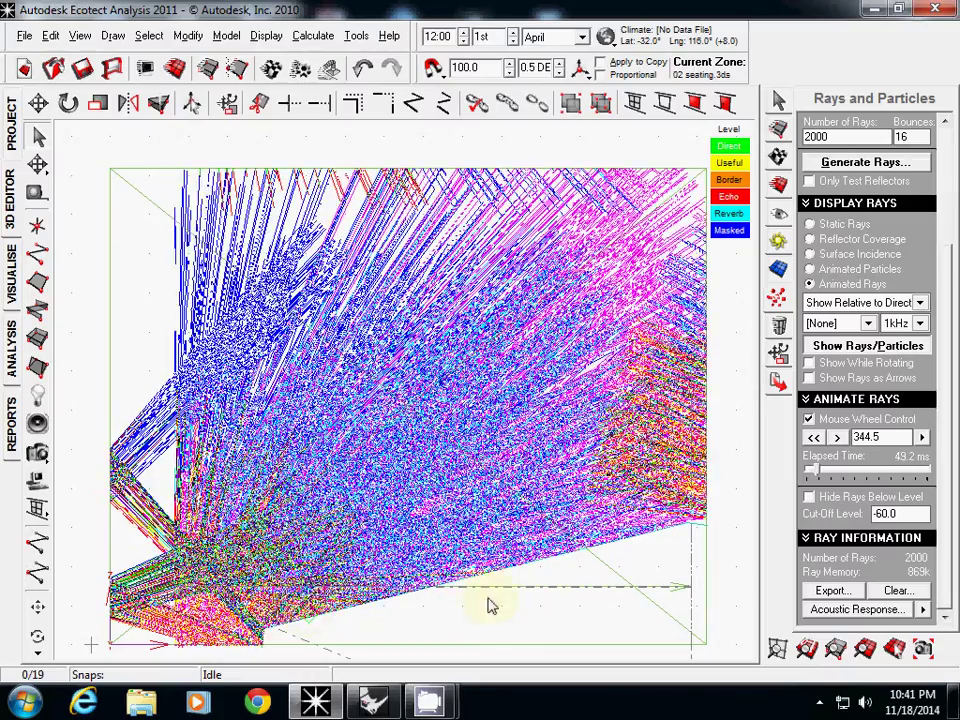
scroll(490, 590, "down", 4)
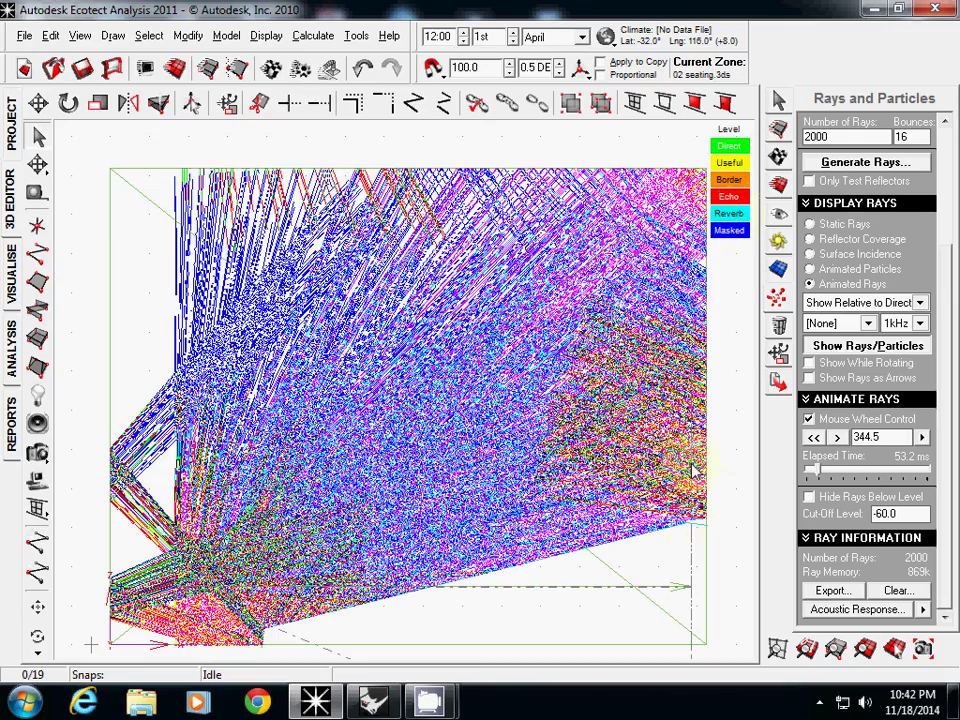
scroll(666, 362, "down", 2)
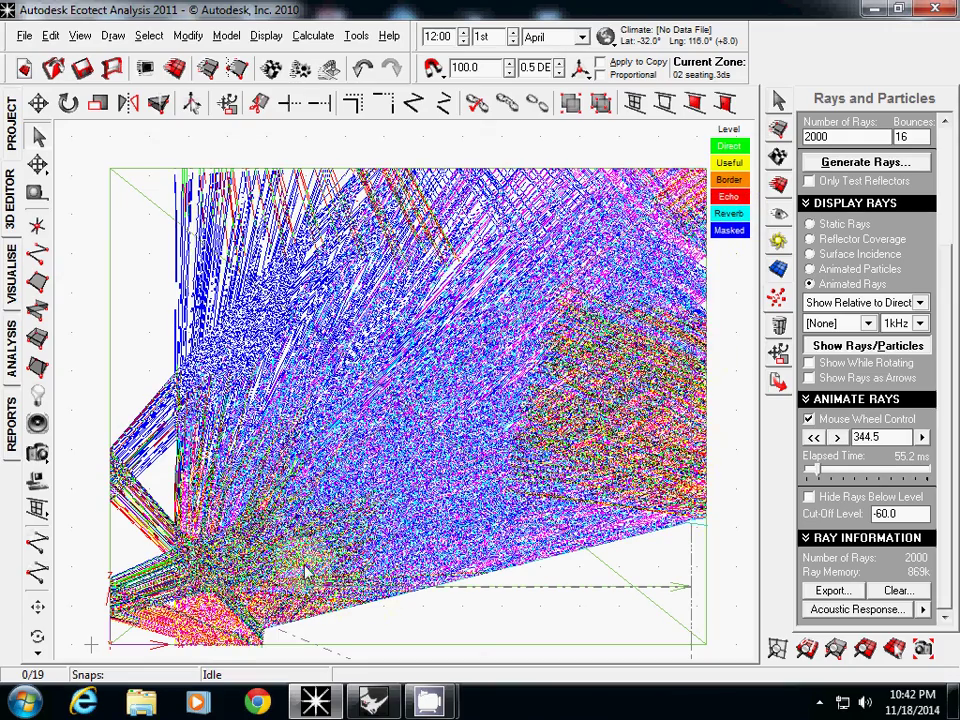
Run the ray animation back to about 39 ms and forward to about 48 ms to re-examine the reflections.
scroll(327, 571, "up", 11)
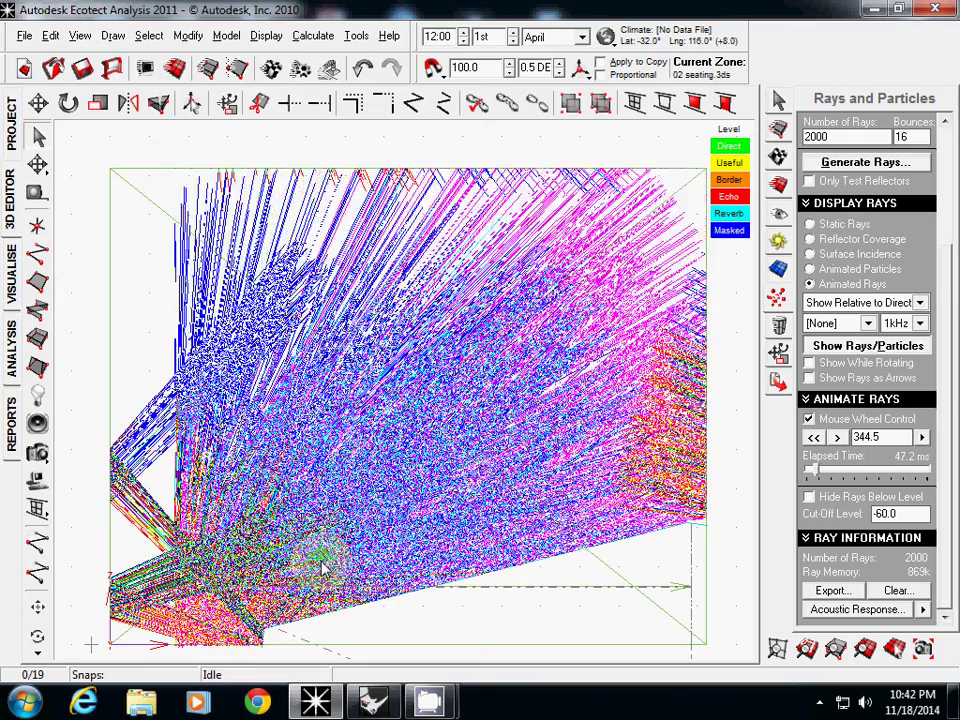
scroll(327, 571, "up", 6)
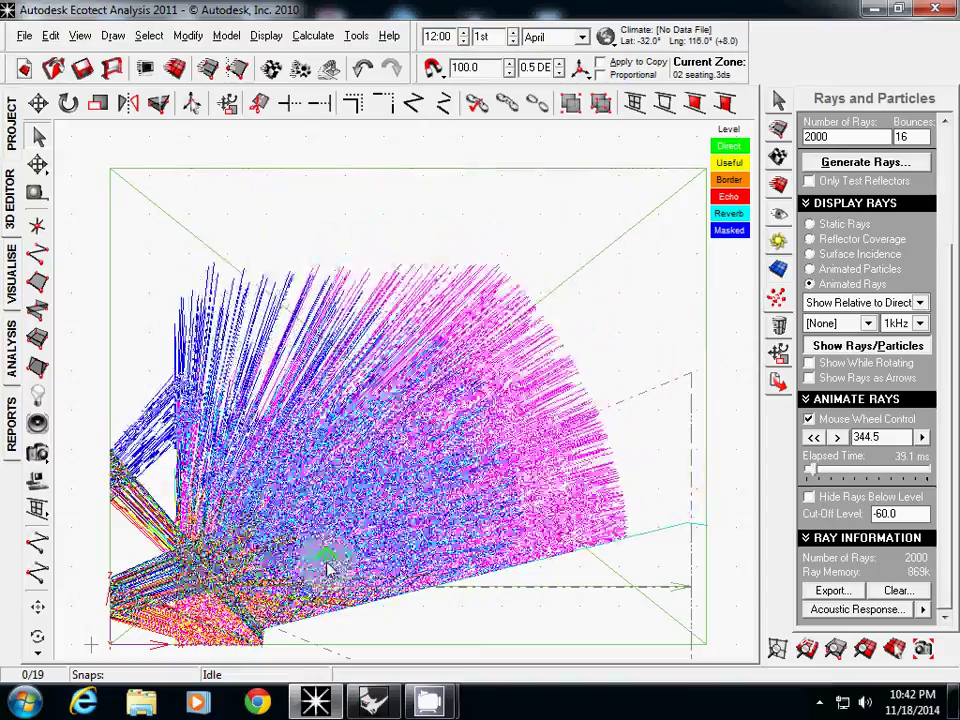
scroll(327, 571, "down", 4)
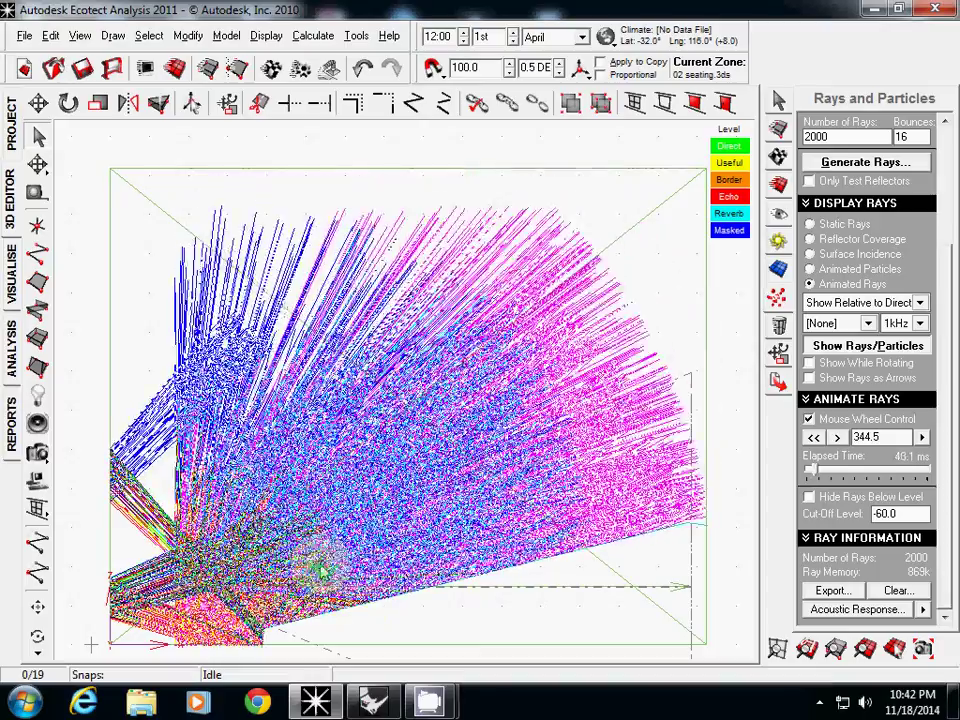
scroll(327, 571, "down", 6)
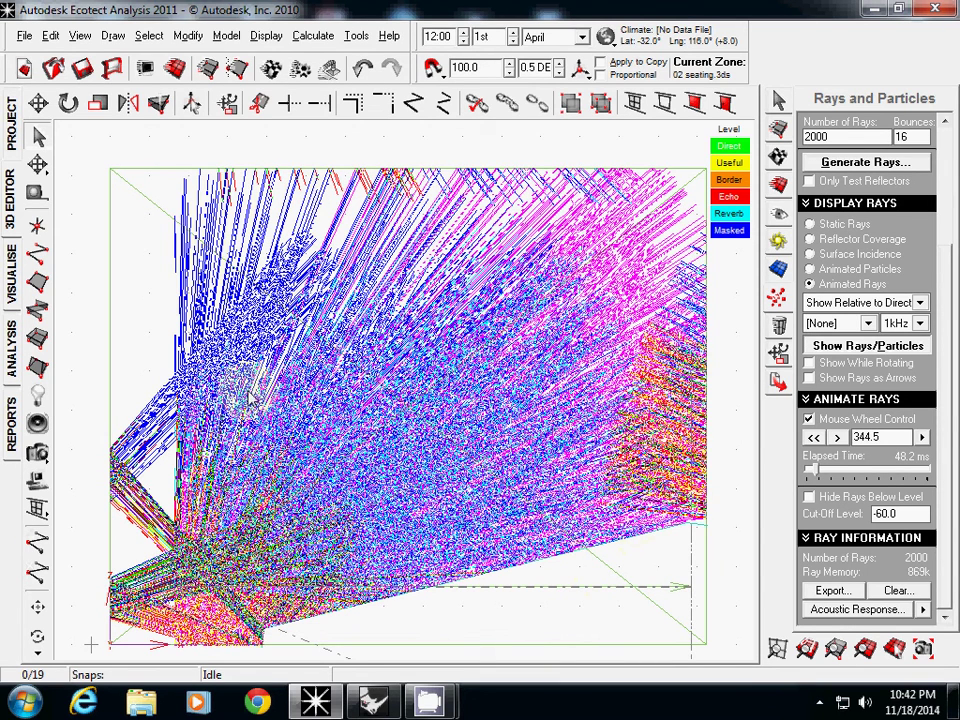
Switch to Rhino and sketch a two-segment guide polyline in the Front view from the seating up to a reflection point and down to the source.
left_click(372, 703)
key("alt+Tab")
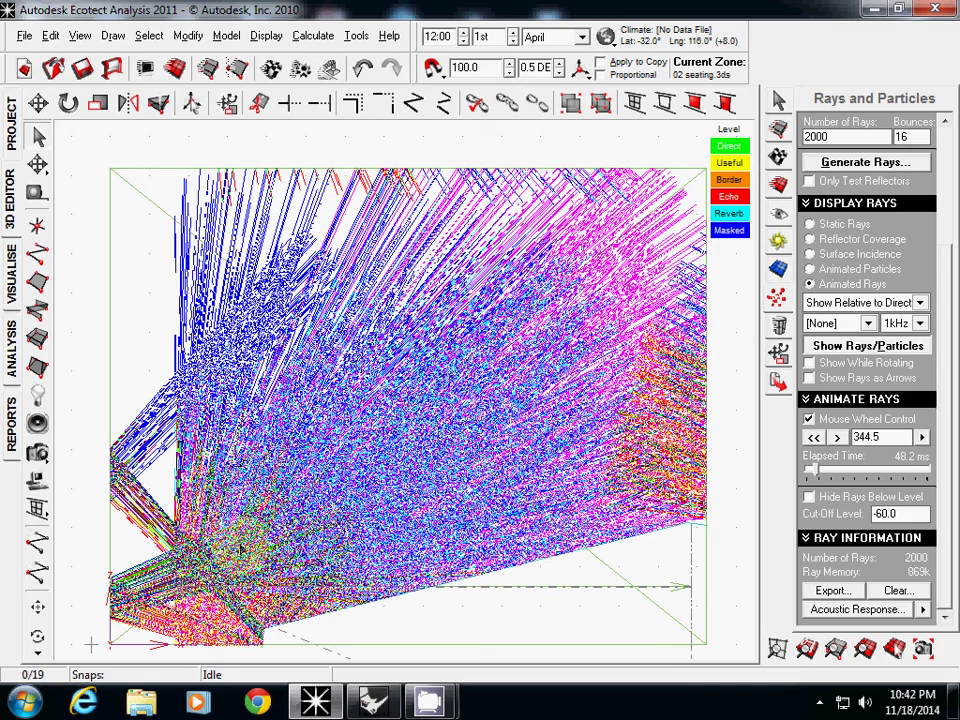
left_click(372, 703)
right_click_drag(172, 475, 199, 497)
left_click(15, 228)
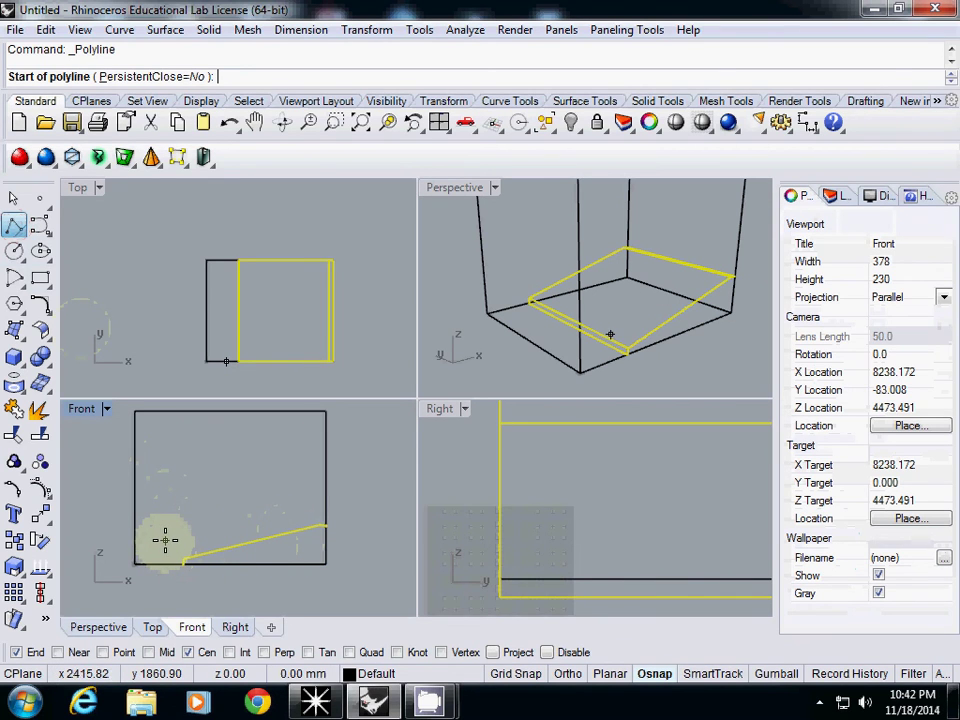
left_click(308, 541)
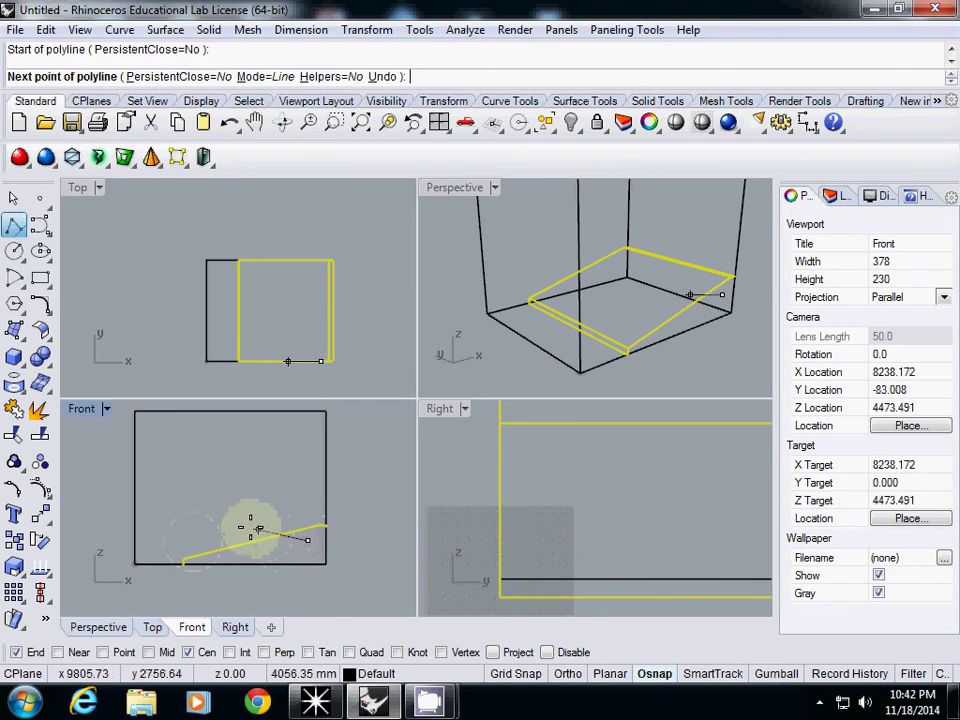
left_click(185, 489)
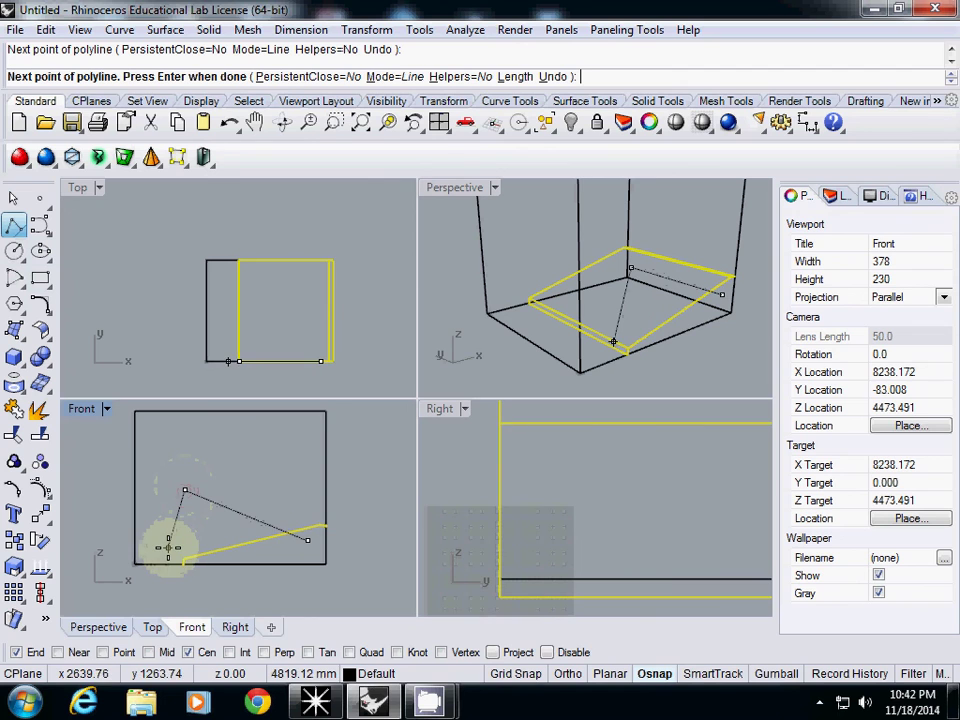
scroll(169, 549, "up", 1)
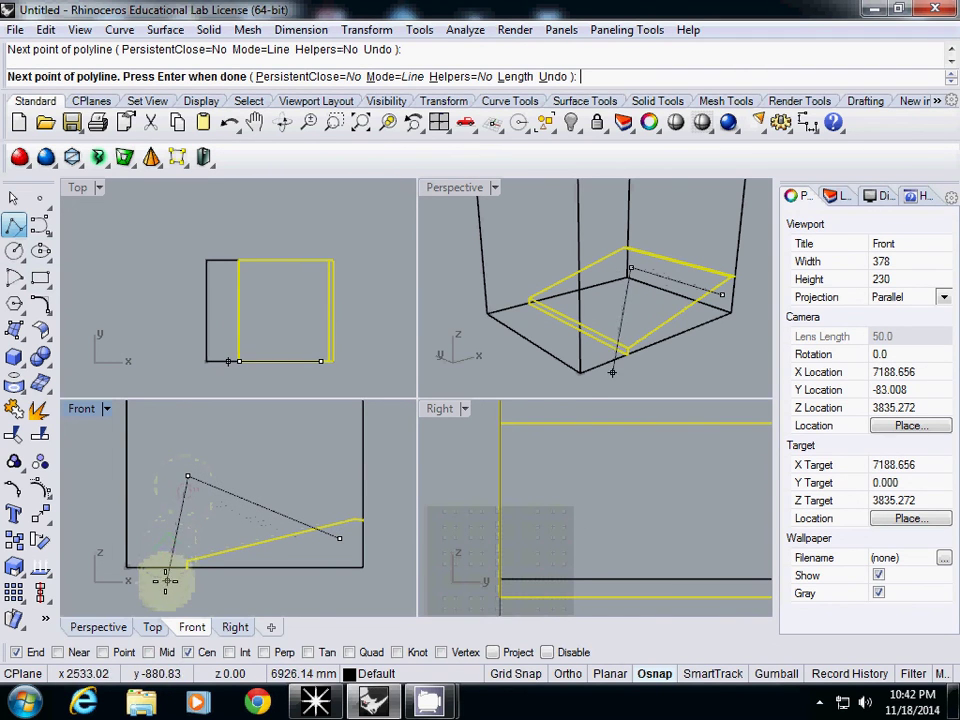
left_click(170, 550)
right_click(169, 549)
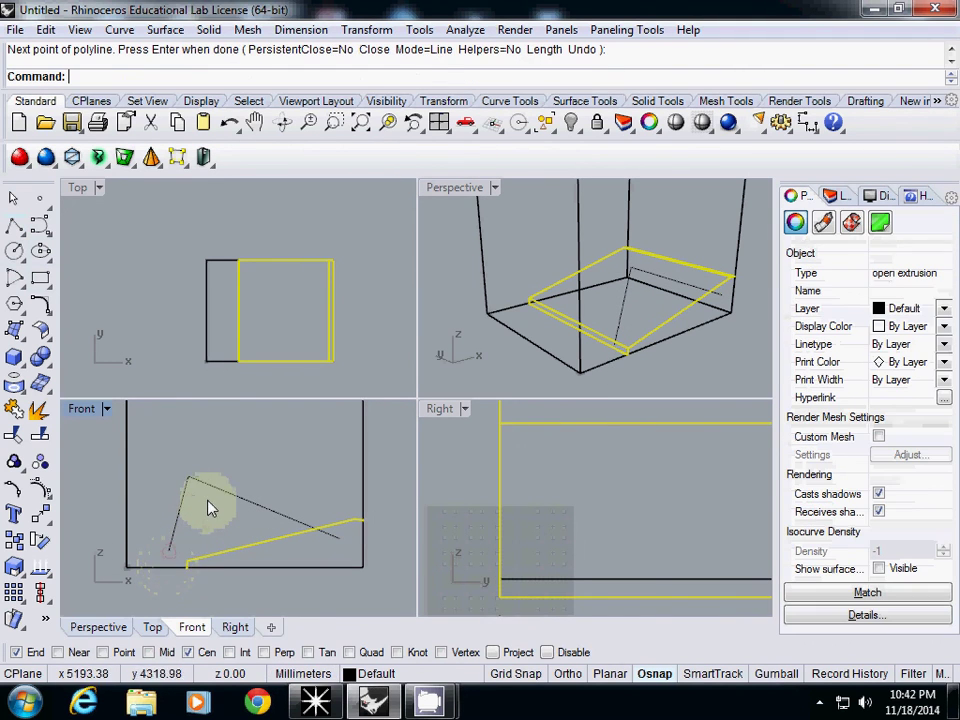
Deselect the seating and draw a sloped reflector line about 3700 mm long across the guide polyline's apex in the Front view.
scroll(204, 498, "up", 3)
scroll(204, 496, "down", 1)
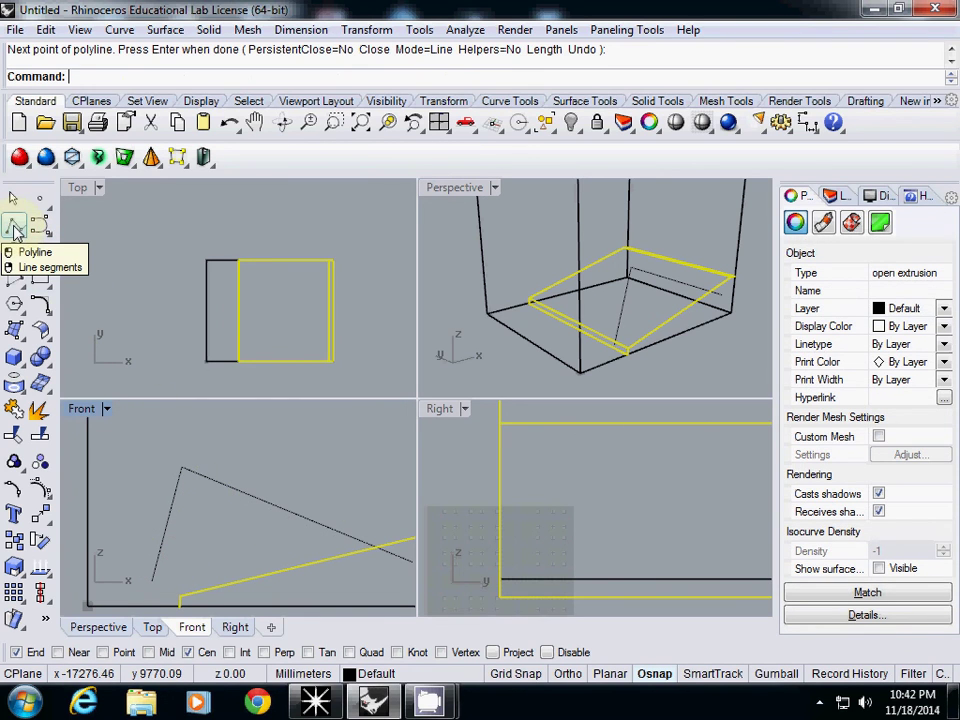
key("Escape")
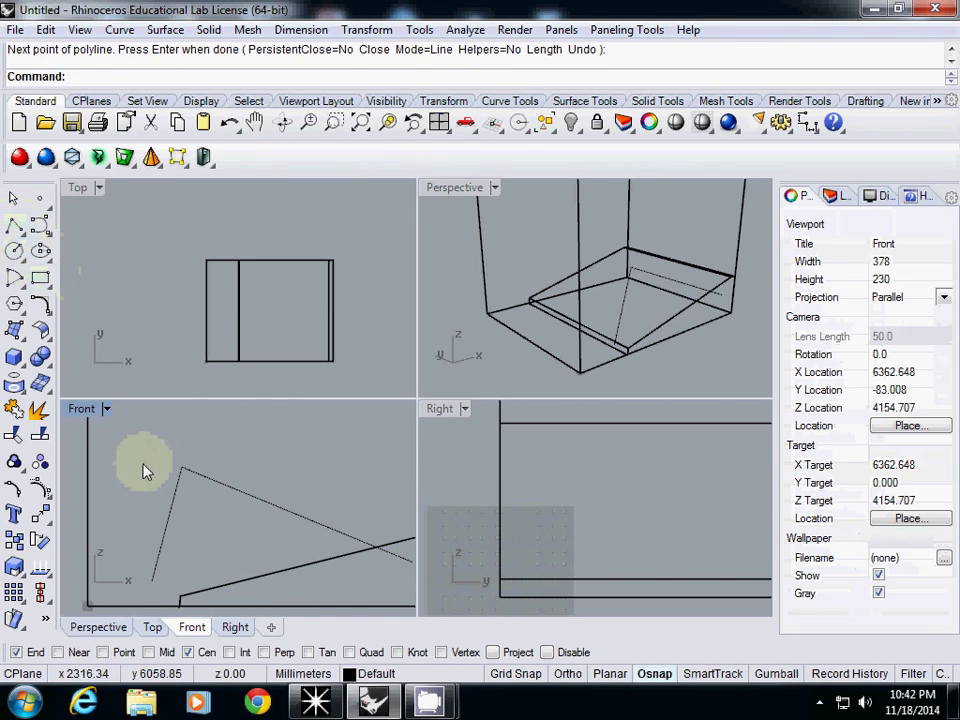
left_click(15, 230)
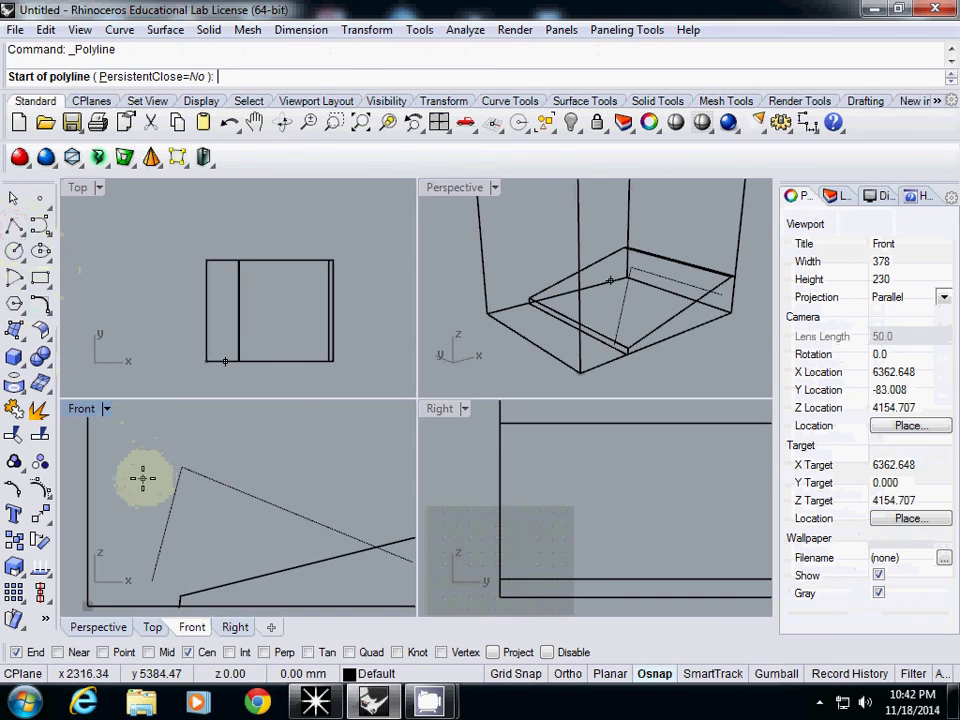
left_click(143, 478)
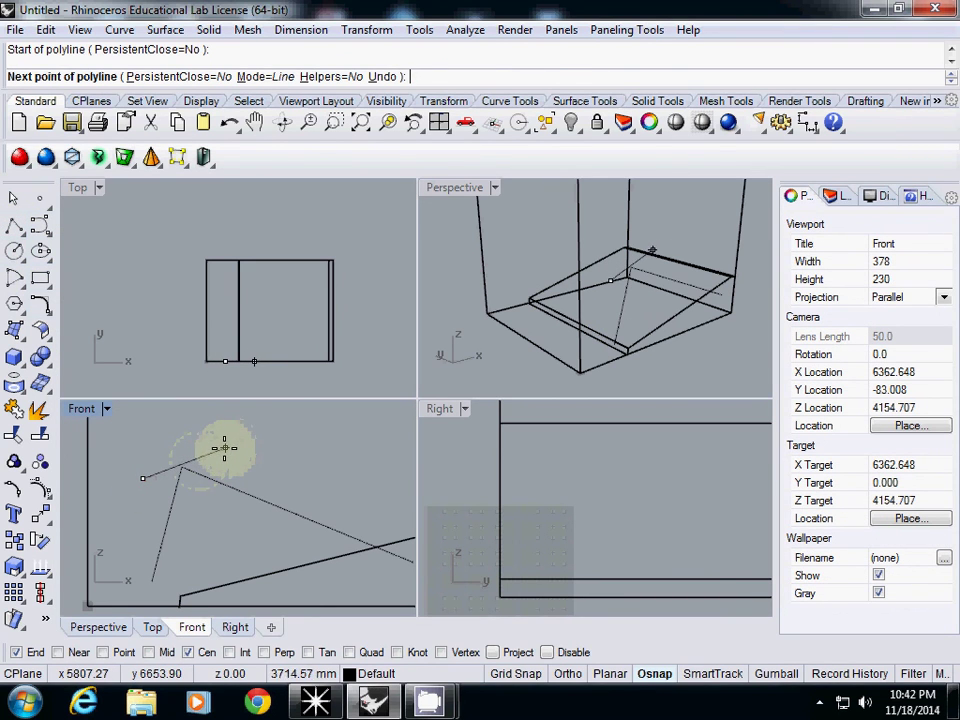
left_click(224, 448)
right_click(218, 456)
Extrude the reflector line 12192 mm across the room's full depth, snapping to the box corner.
left_click(222, 454)
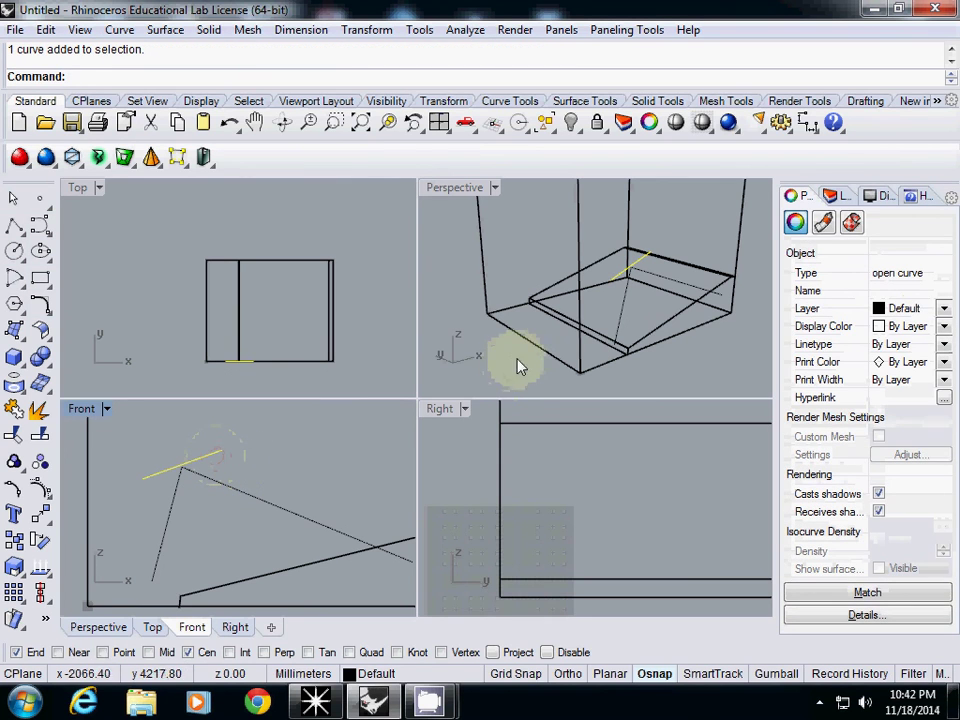
type("Extr")
key("Return")
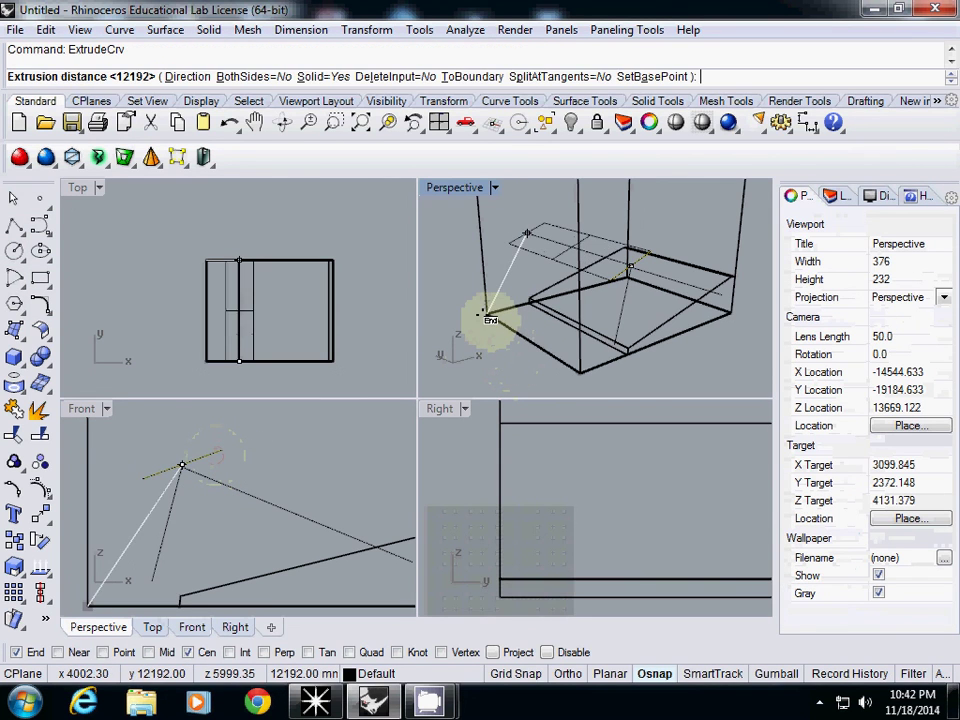
left_click(480, 313)
Export only the reflector extrusion to the Desktop as the 3D Studio file "03 reflector" with the default mesh setting.
right_click_drag(529, 278, 473, 242)
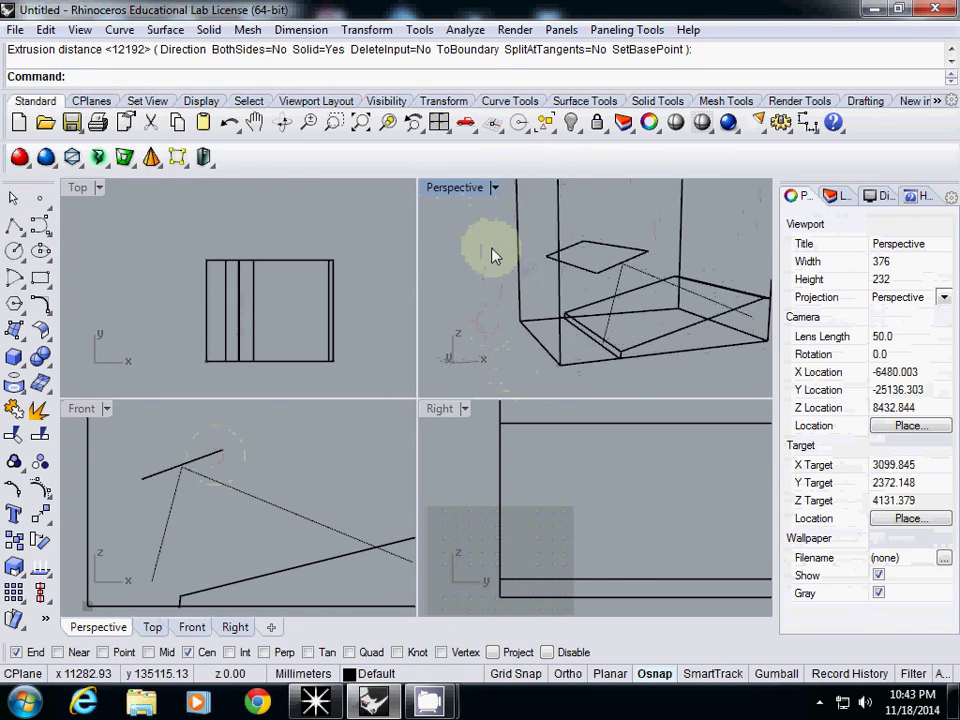
left_click(564, 263)
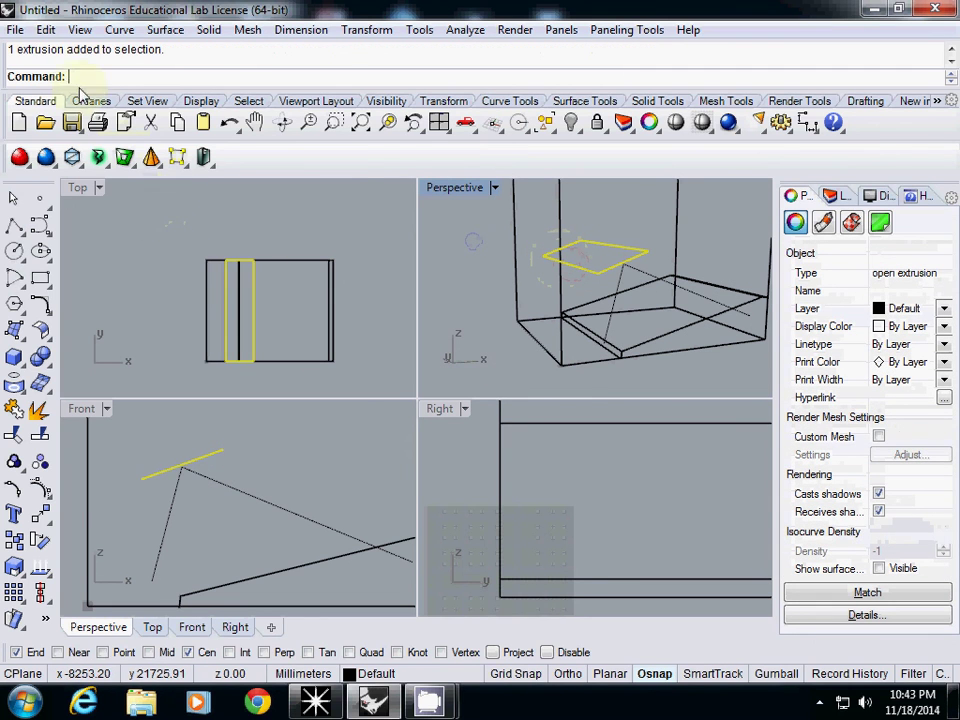
left_click(15, 29)
left_click(104, 276)
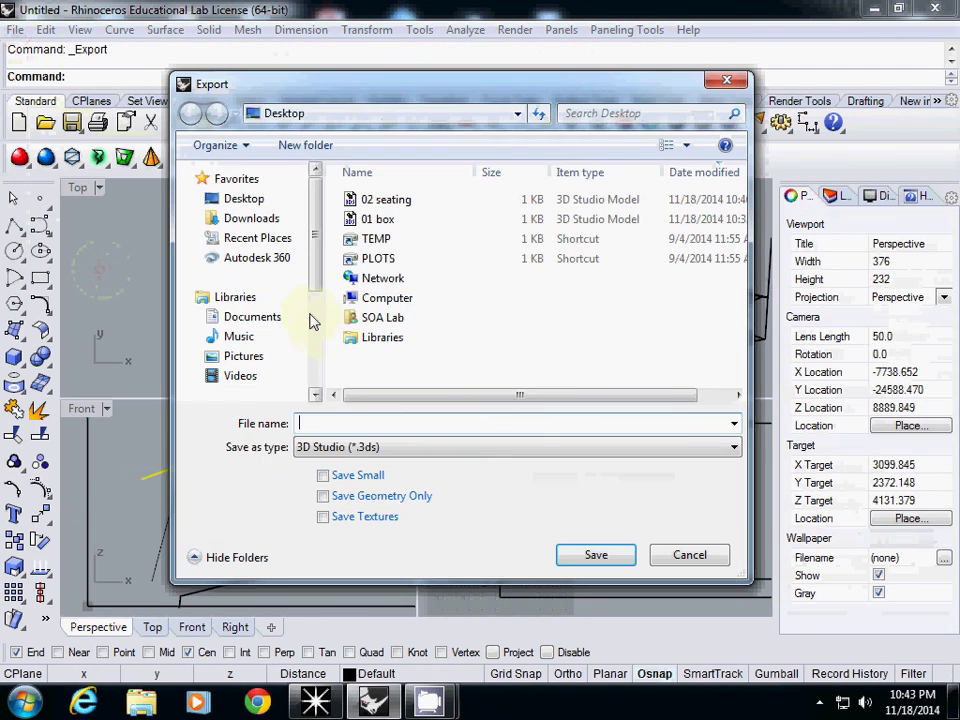
type("03 r")
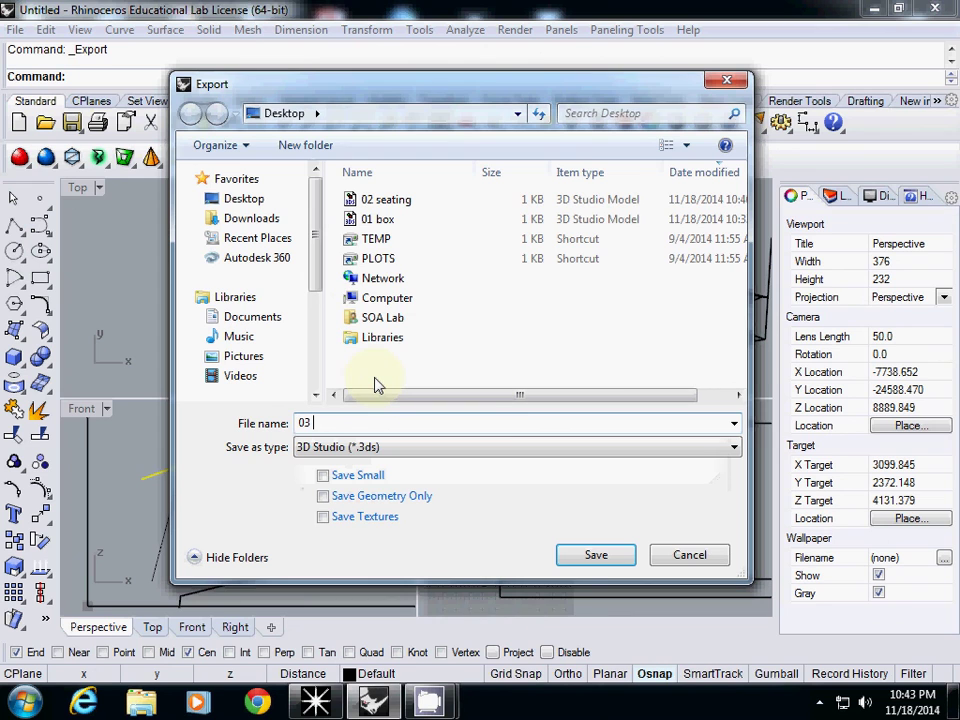
type("eflector")
left_click(594, 555)
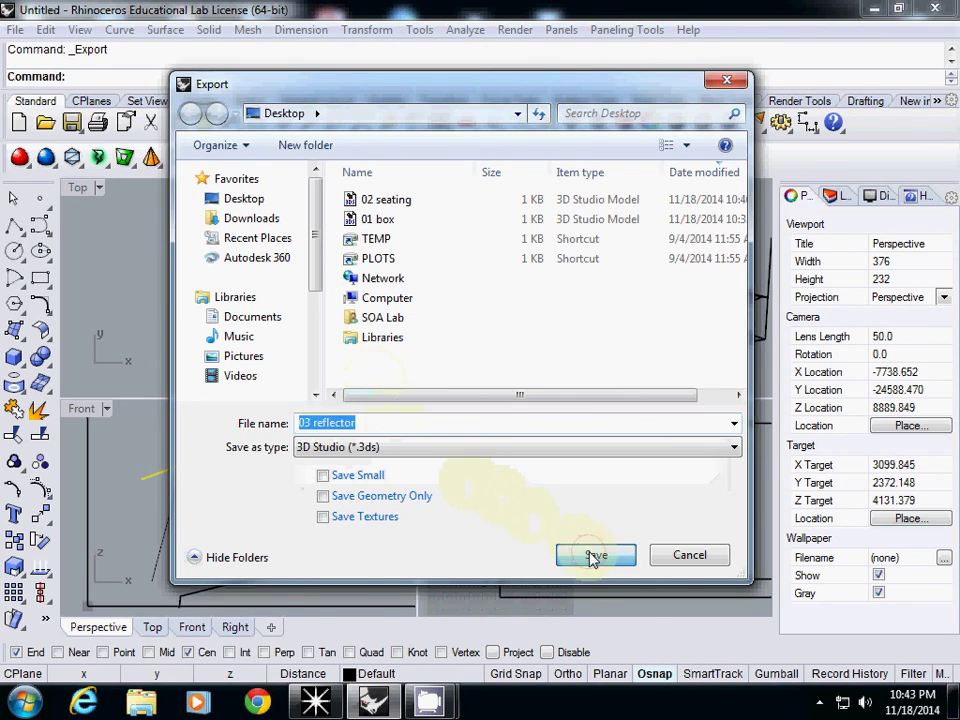
left_click(356, 377)
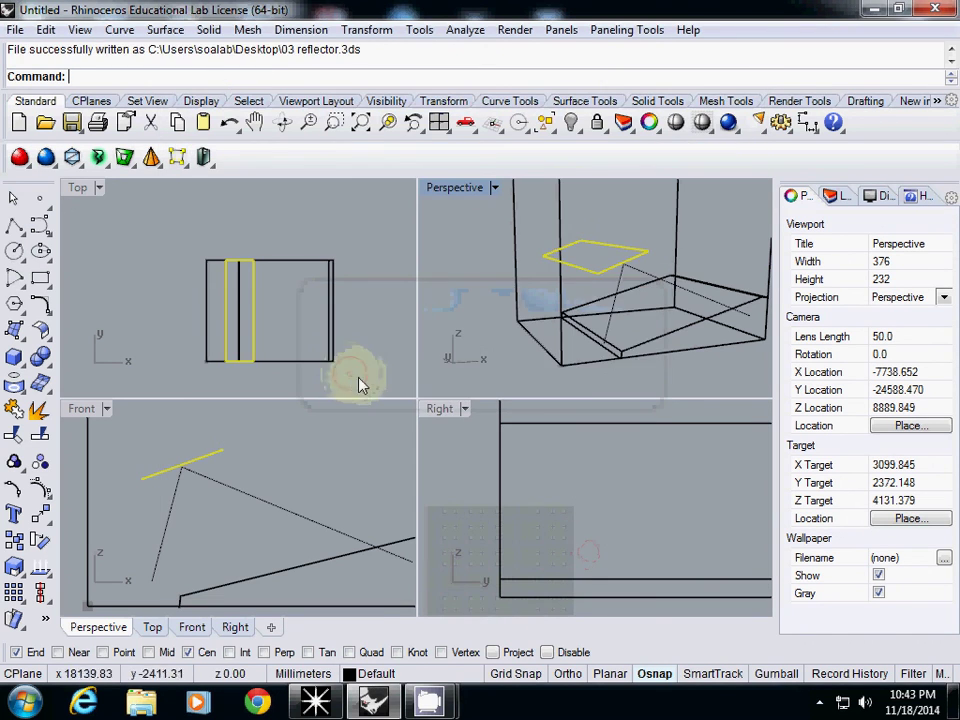
Switch to Ecotect and import the 3D Studio file "03 reflector" from the Desktop into the existing model.
left_click(425, 703)
left_click(25, 36)
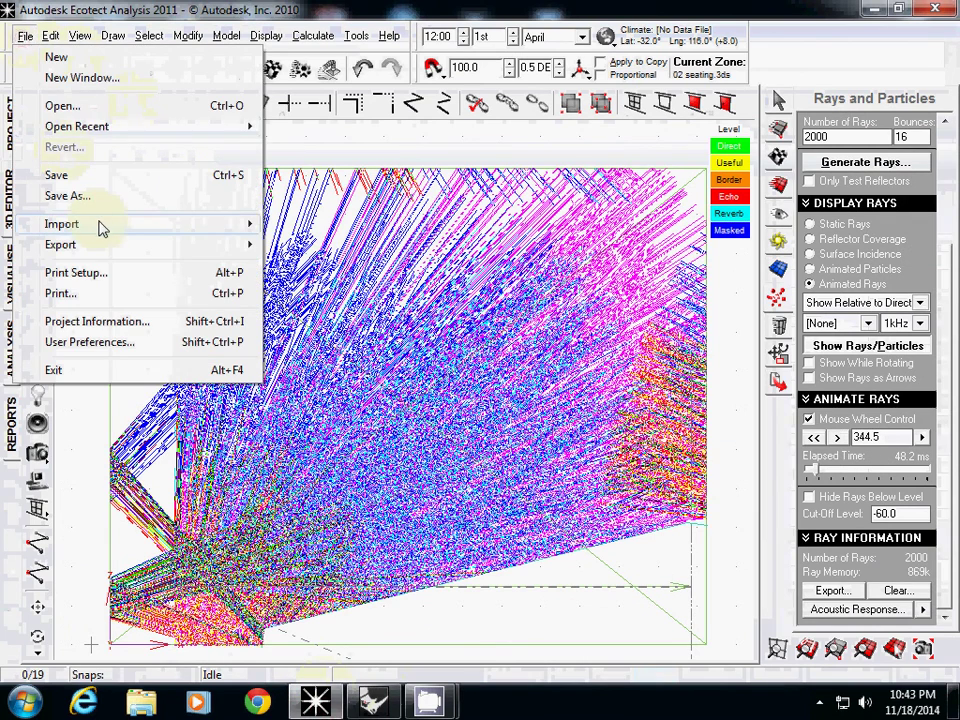
mouse_move(207, 219)
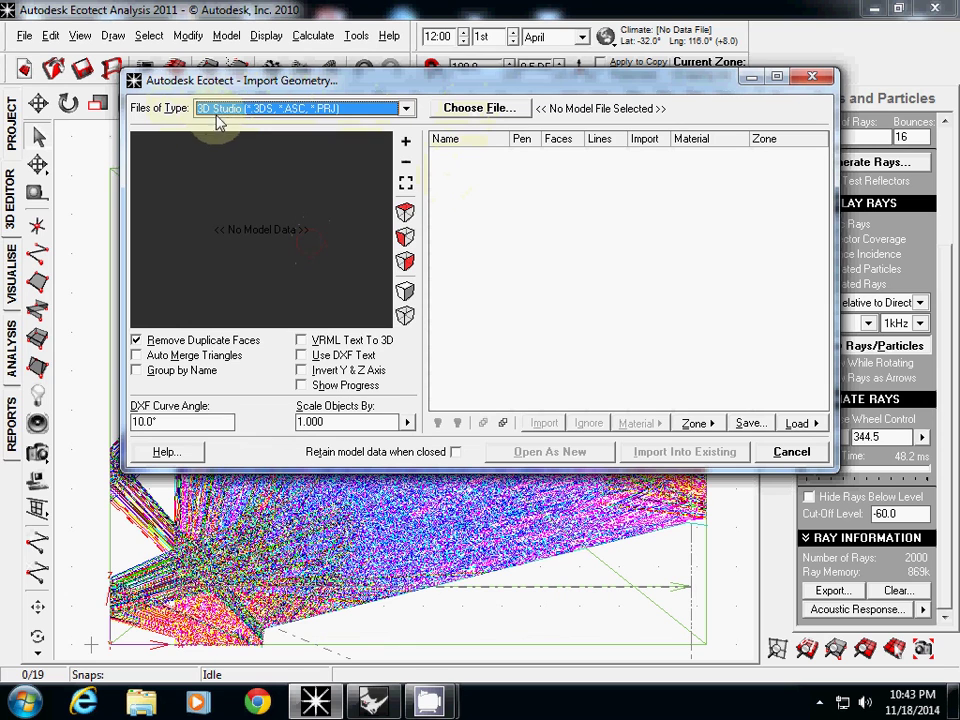
left_click(462, 108)
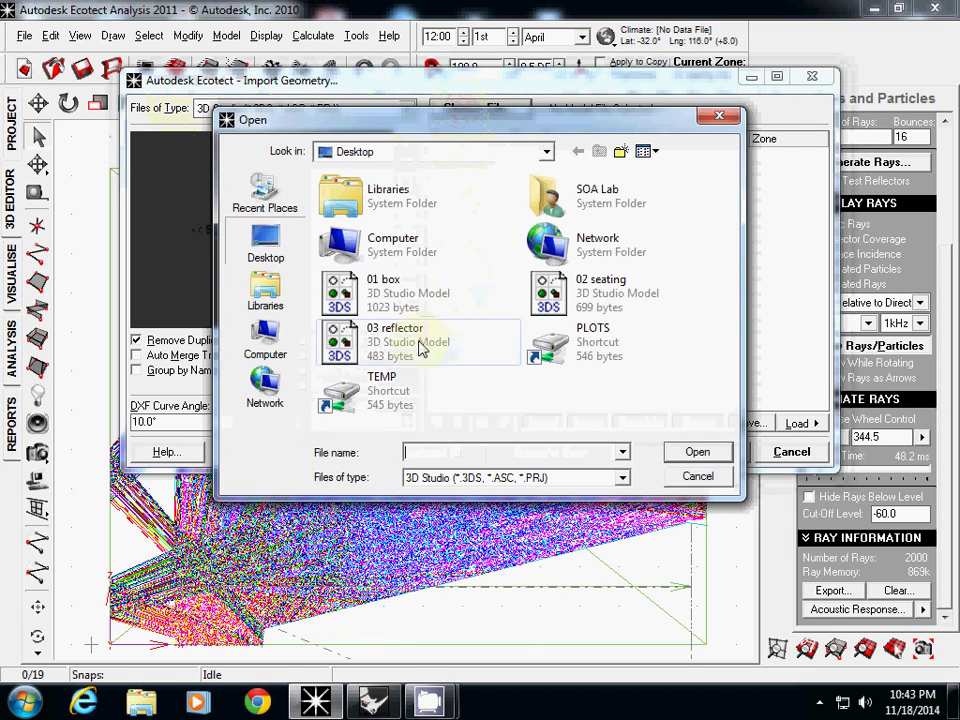
left_click(421, 347)
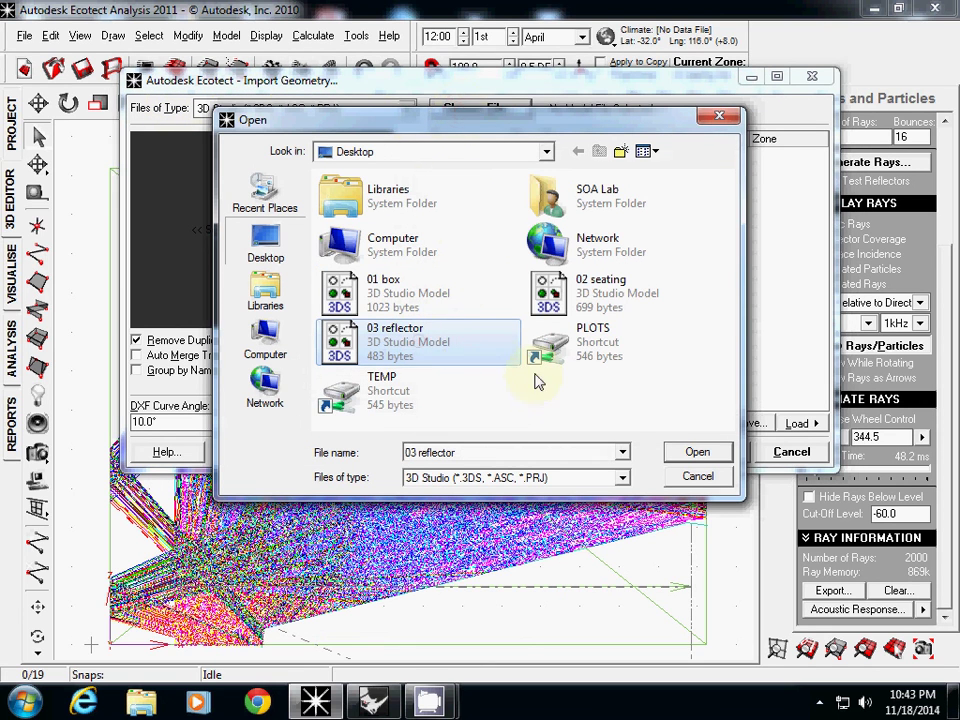
left_click(680, 452)
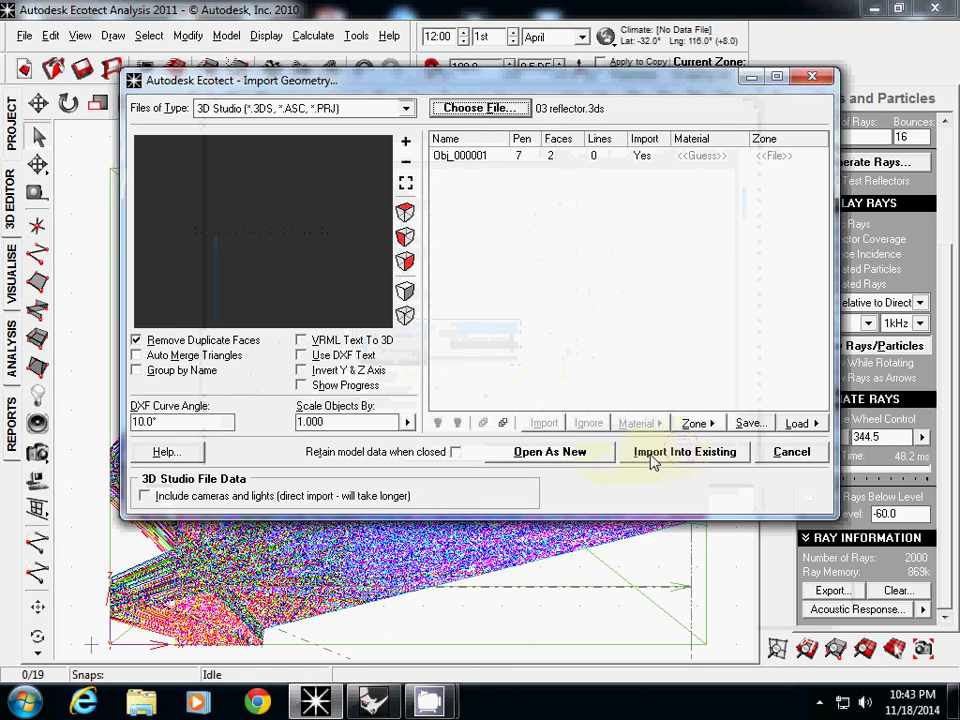
left_click(652, 455)
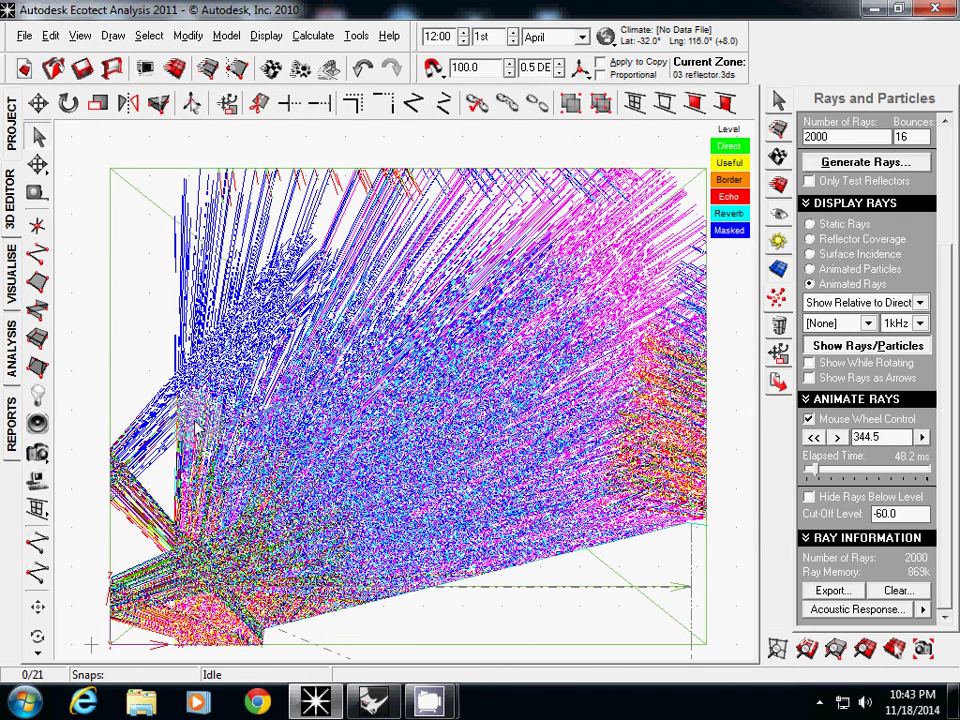
Show the room in an orbited perspective view and generate 2000 spherically random rays with 16 bounces.
left_click(783, 188)
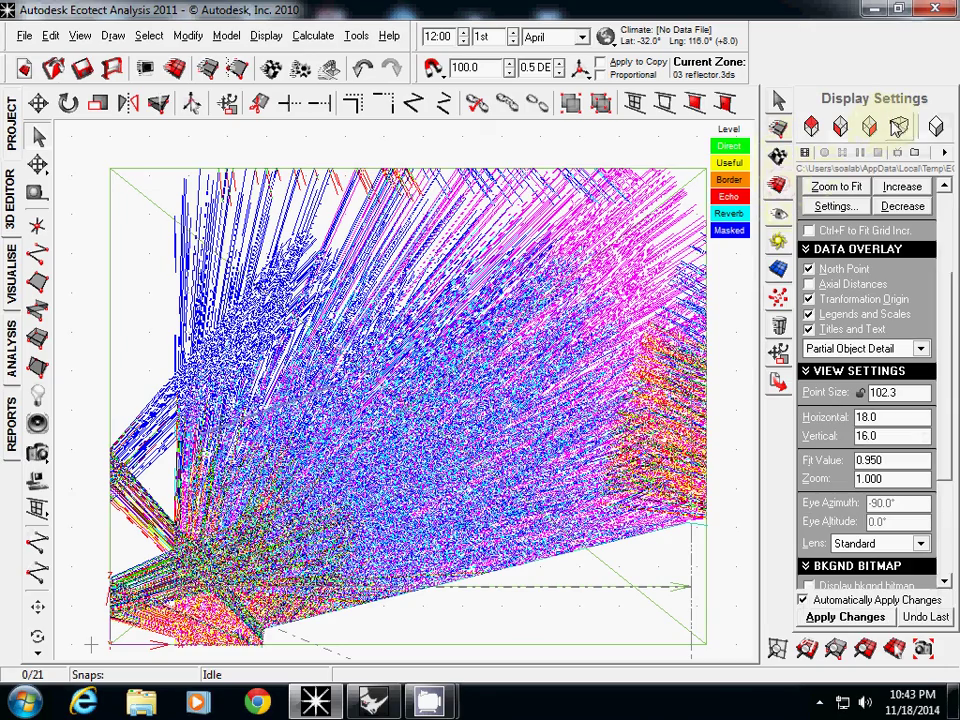
left_click(897, 127)
right_click_drag(377, 378, 397, 388)
mouse_move(398, 390)
middle_mouse_down()
mouse_move(433, 420)
mouse_move(424, 392)
mouse_move(379, 394)
mouse_move(390, 380)
middle_mouse_up()
left_click(777, 298)
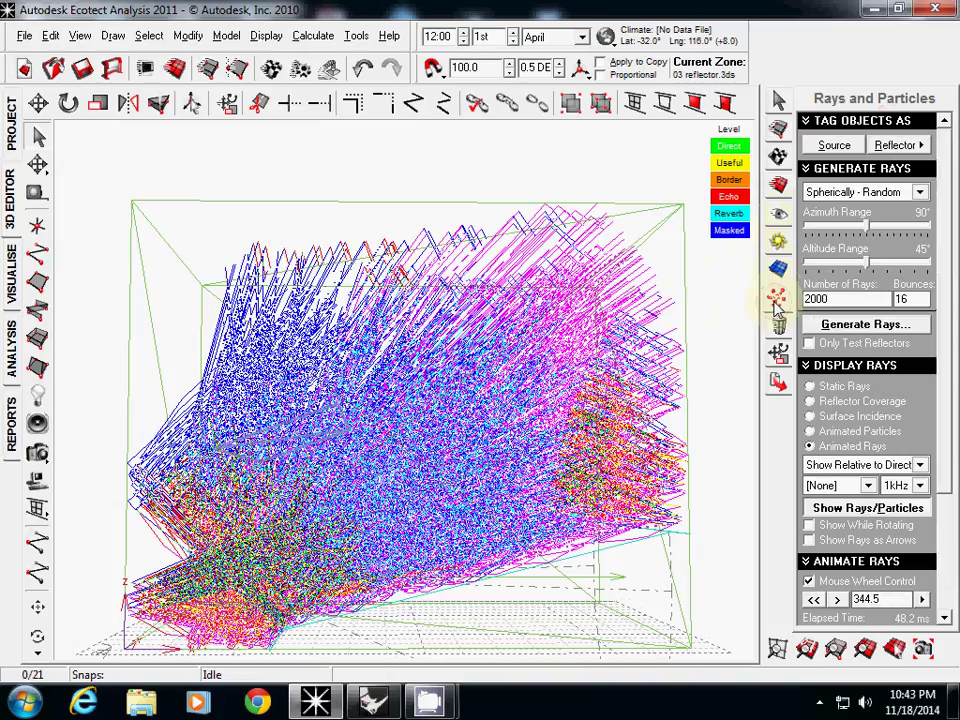
left_click(857, 325)
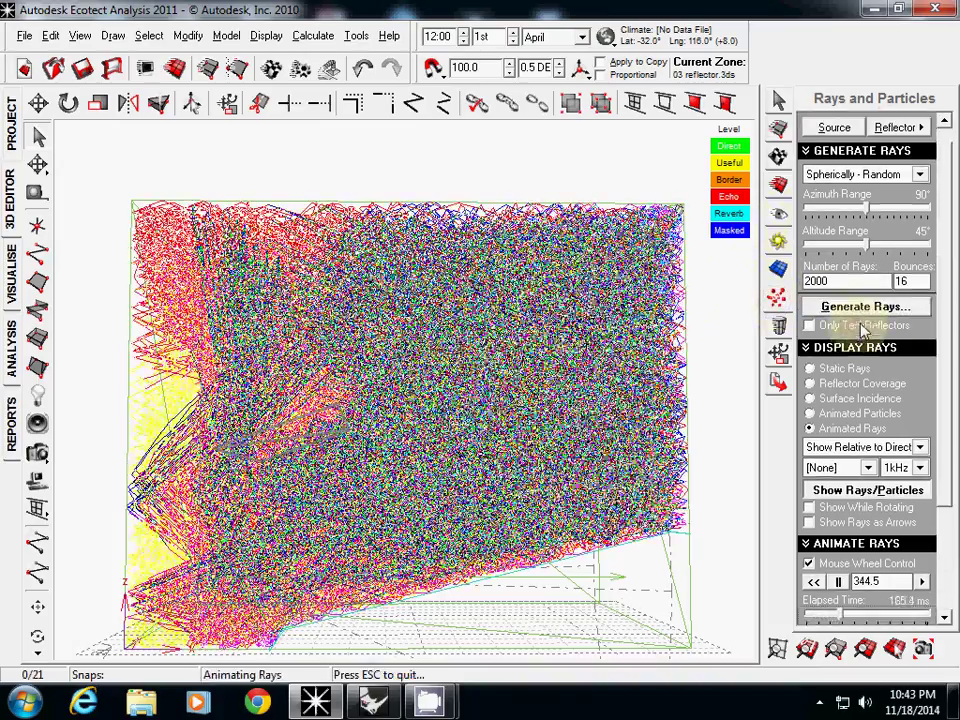
Stop the running ray animation and rewind it to 0.0 ms.
left_click(837, 581)
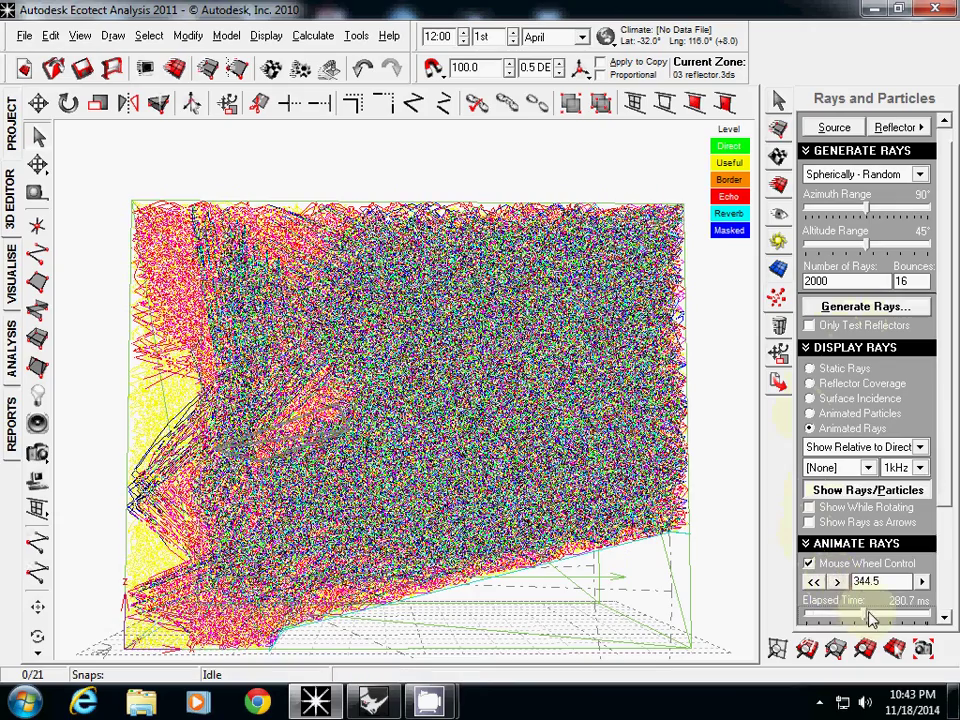
left_click_drag(841, 617, 799, 619)
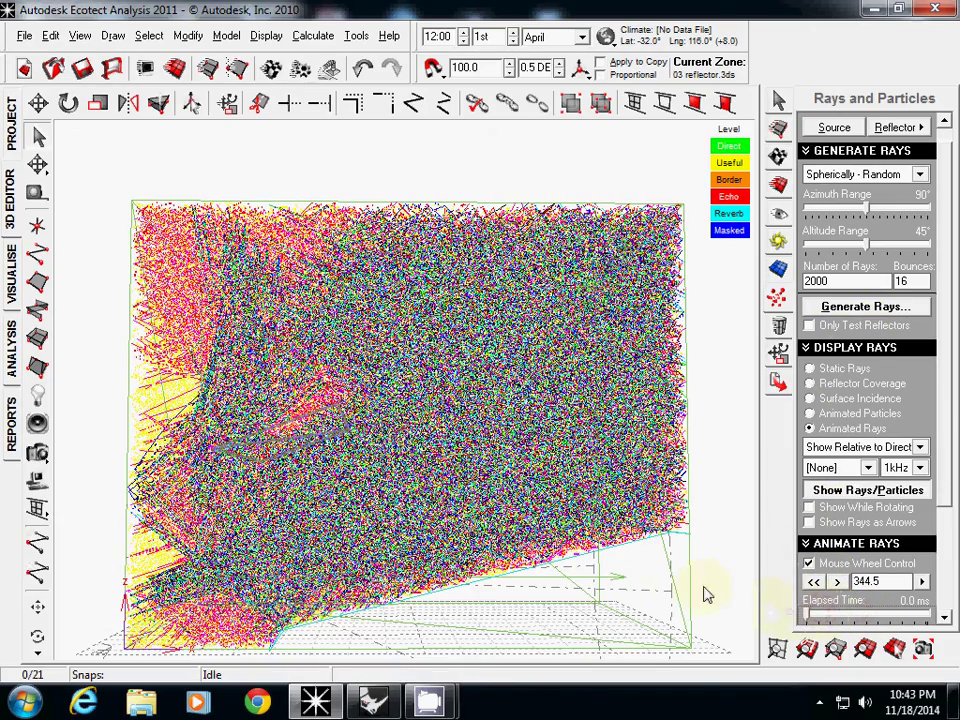
left_click(813, 583)
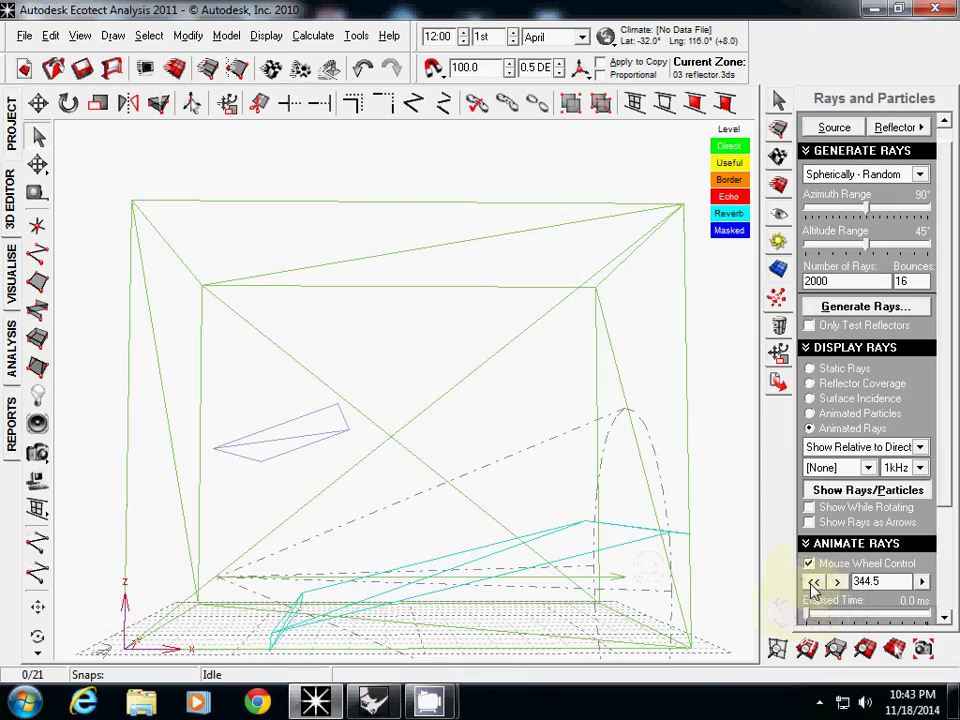
Advance the ray animation to about 53 ms and examine the reflections off the new reflector in perspective and side elevation.
scroll(401, 468, "down", 17)
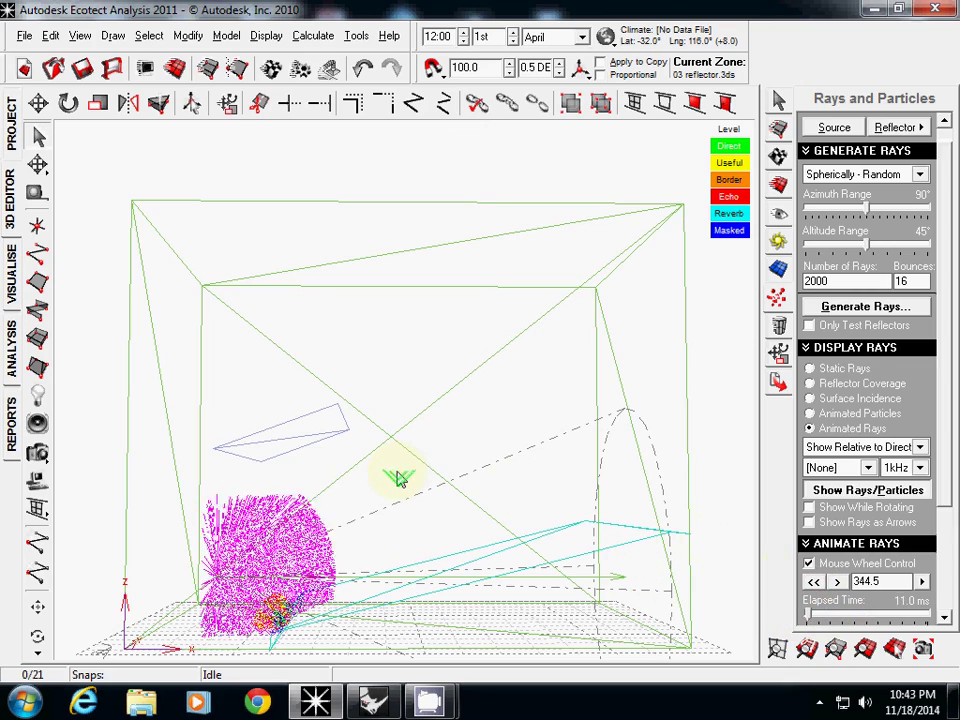
scroll(400, 477, "down", 2)
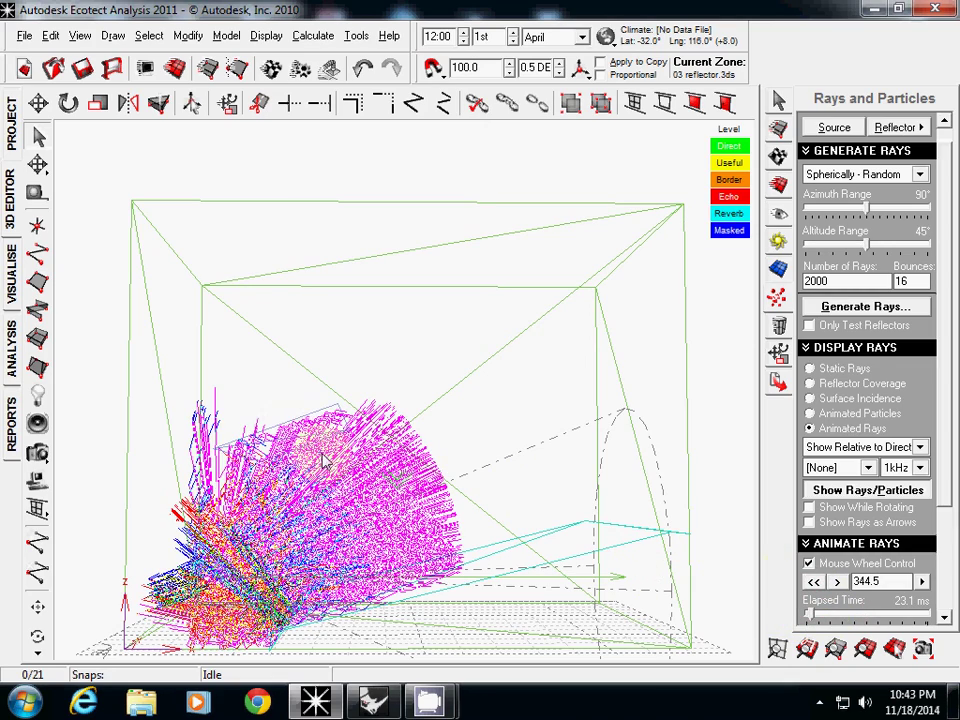
scroll(300, 435, "down", 5)
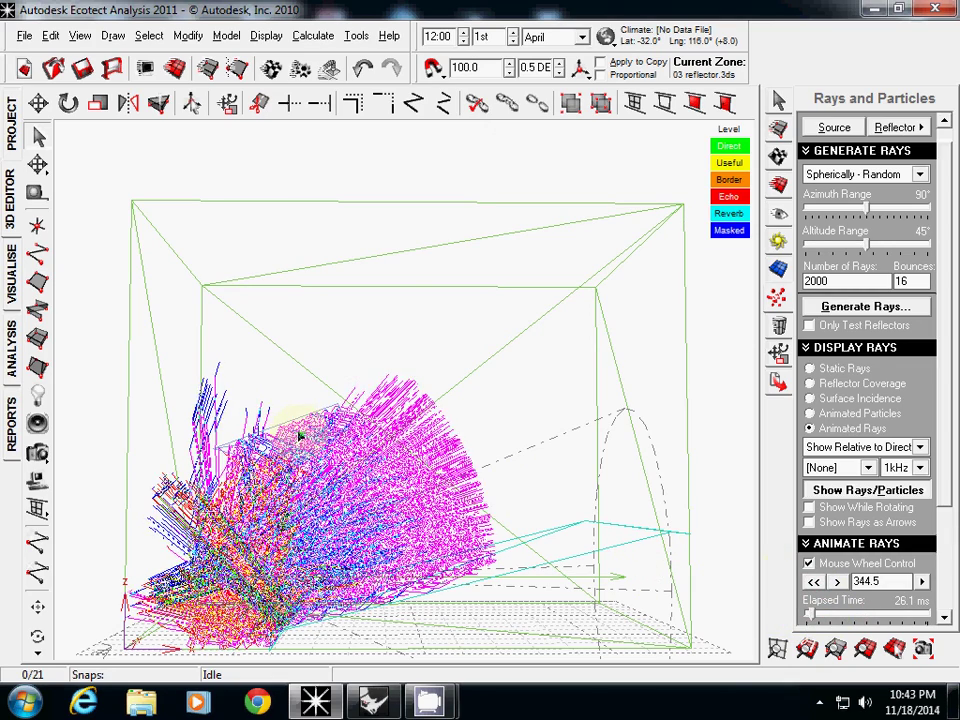
scroll(300, 440, "down", 4)
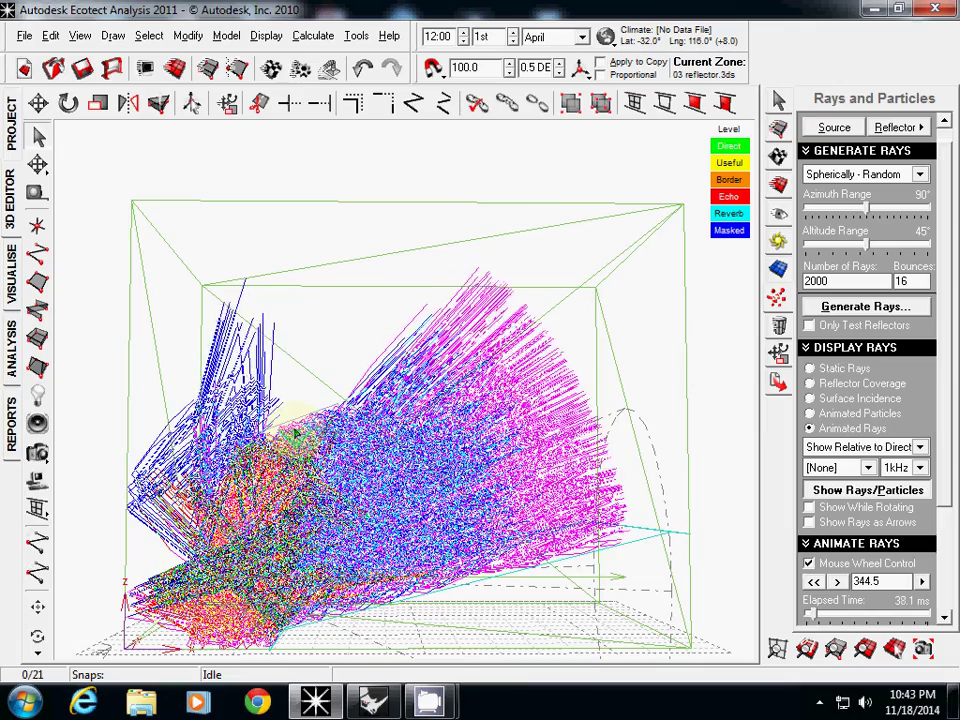
scroll(405, 485, "down", 5)
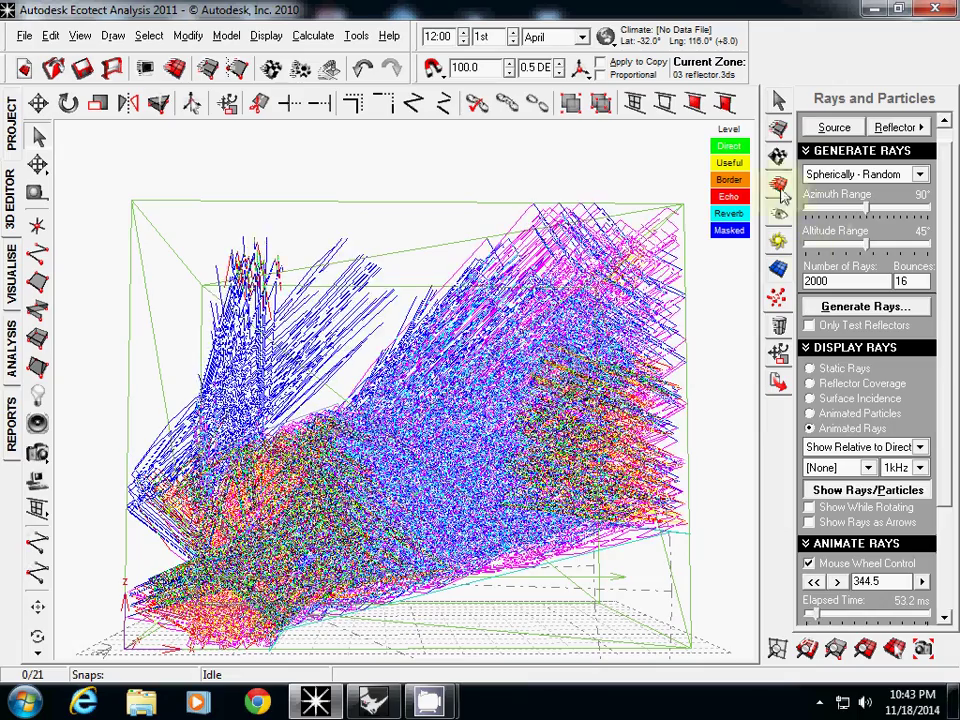
left_click(779, 185)
left_click(872, 128)
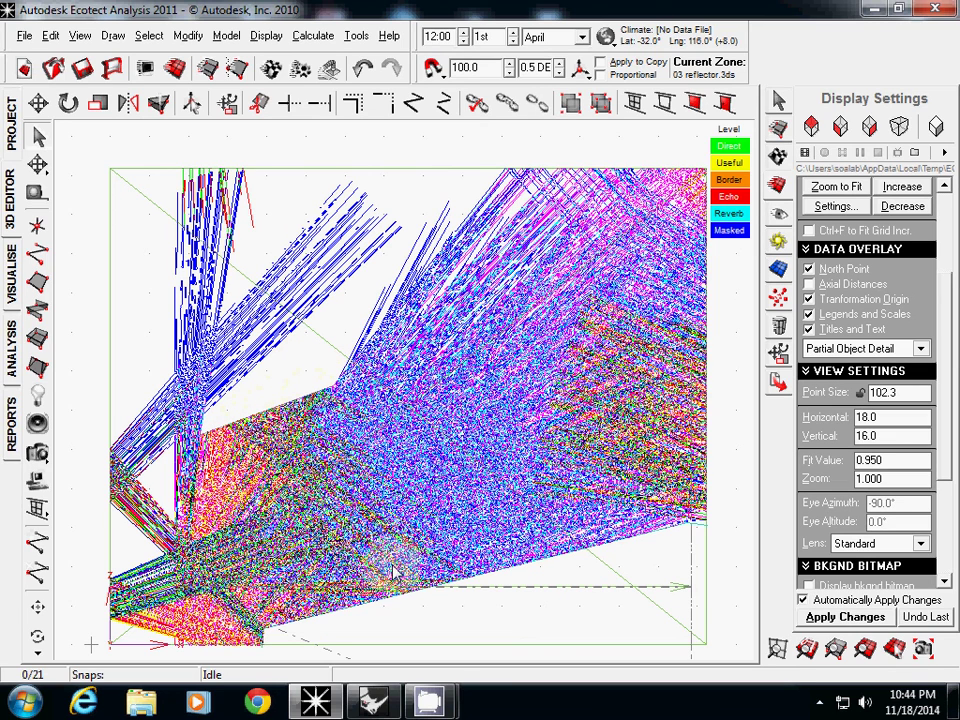
mouse_move(392, 711)
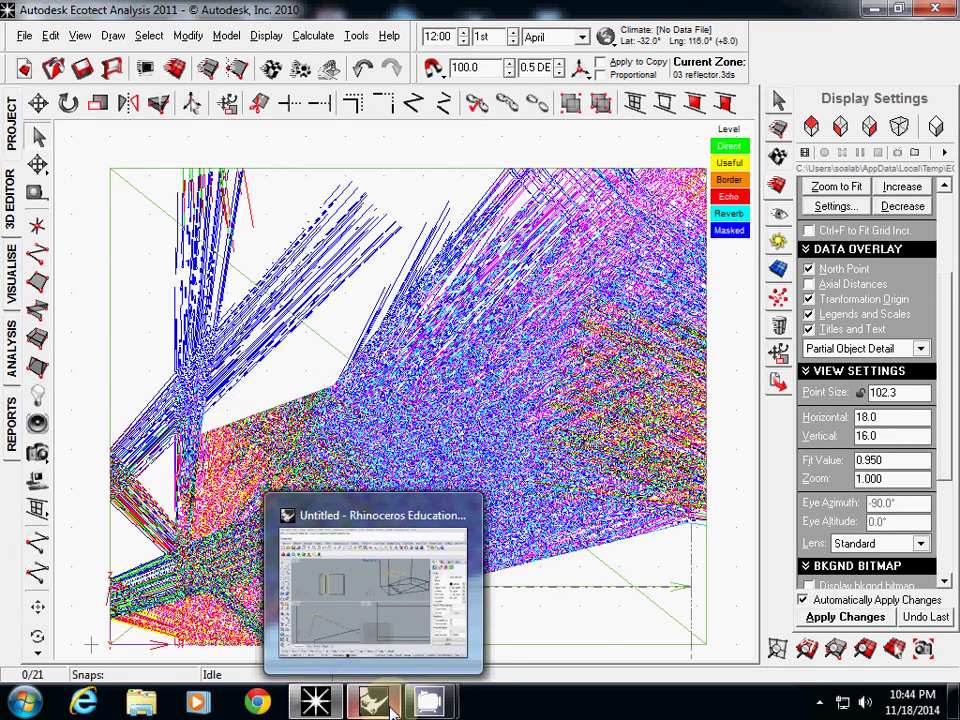